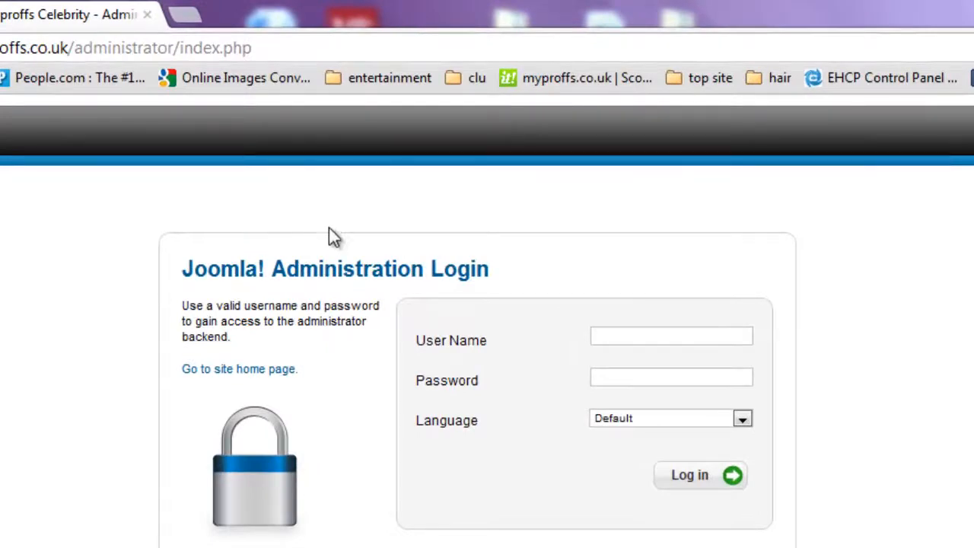
Log in to the Joomla administrator backend with the administrator user name and password.
{"action": "left_click", "coordinate": [640, 335]}
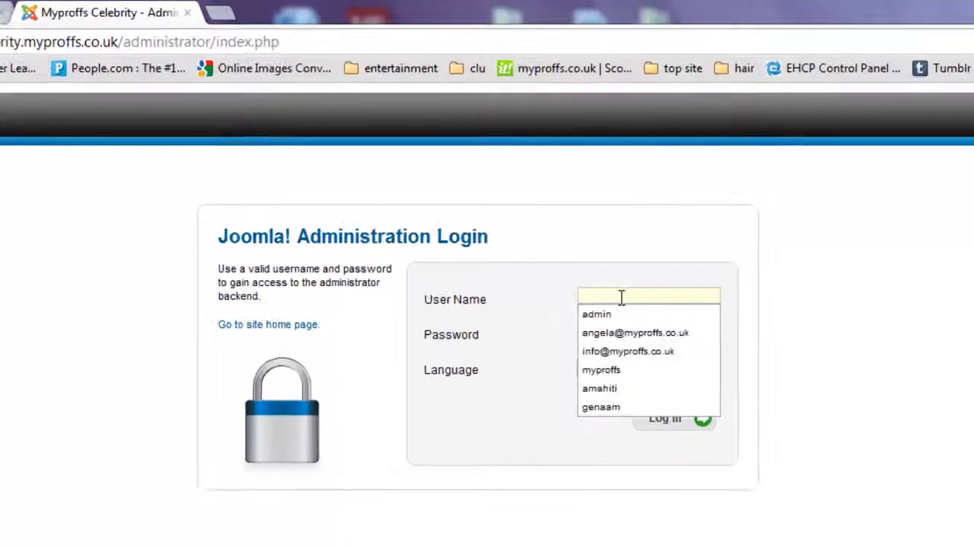
{"action": "type", "text": "admin"}
{"action": "key", "text": "Tab"}
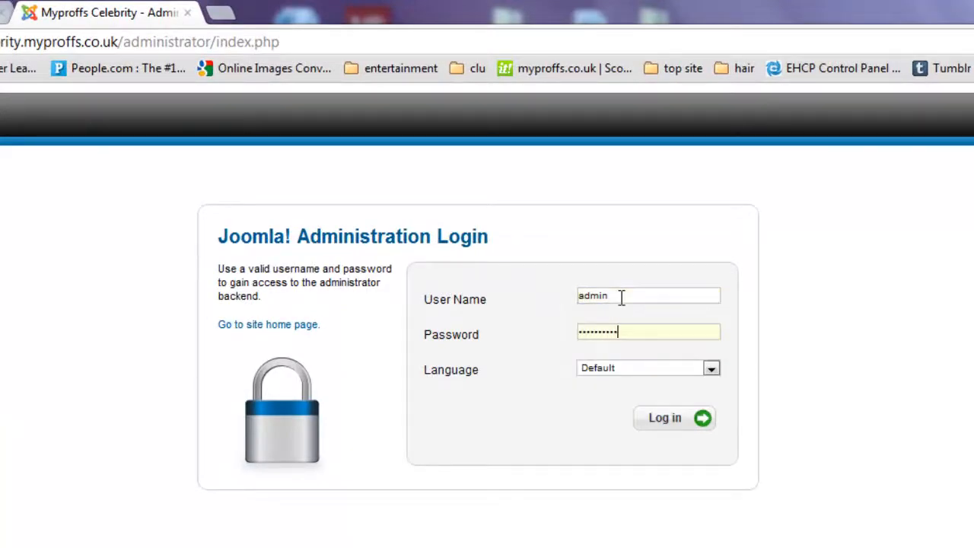
{"action": "key", "text": "Return"}
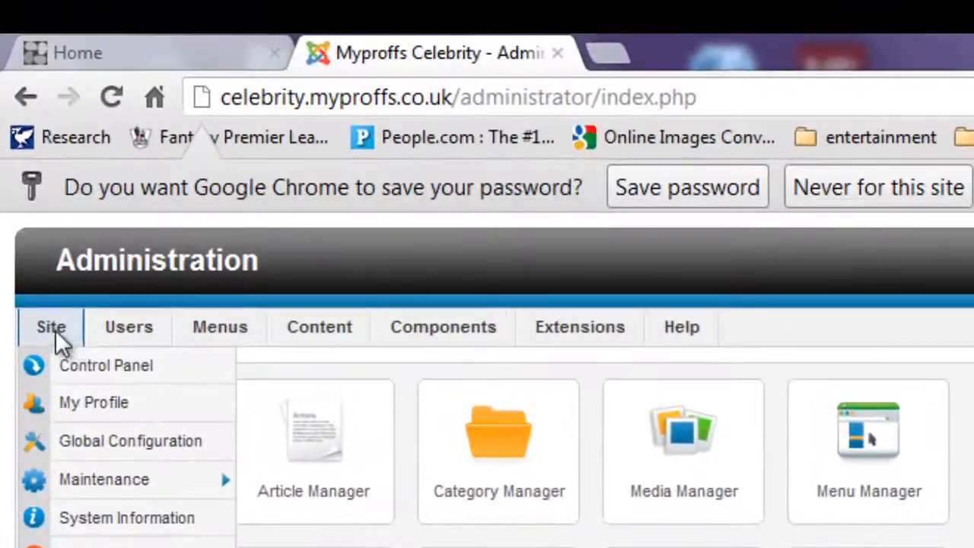
Review the existing menus (Main Menu, Top, Fruit Shop) and choose Add New Menu.
{"action": "mouse_move", "coordinate": [59, 189]}
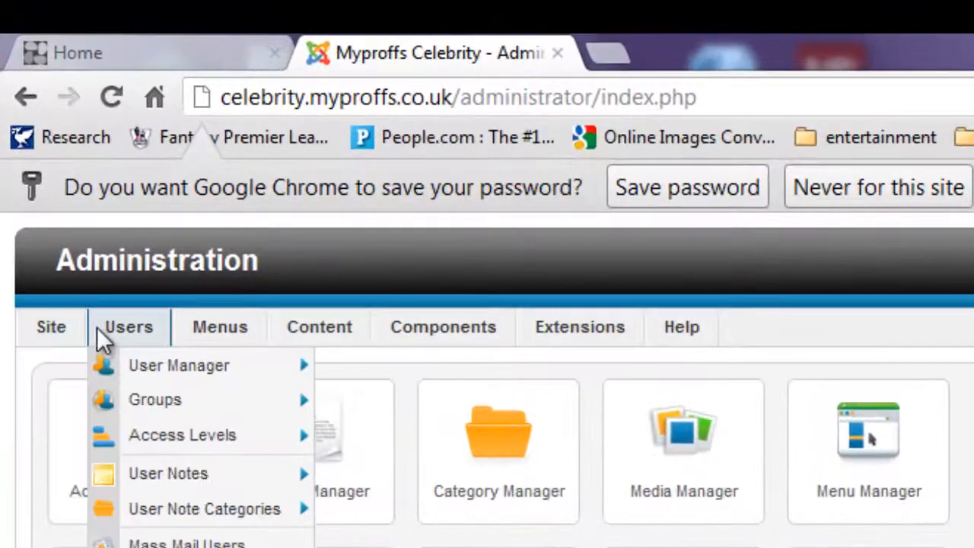
{"action": "mouse_move", "coordinate": [213, 335]}
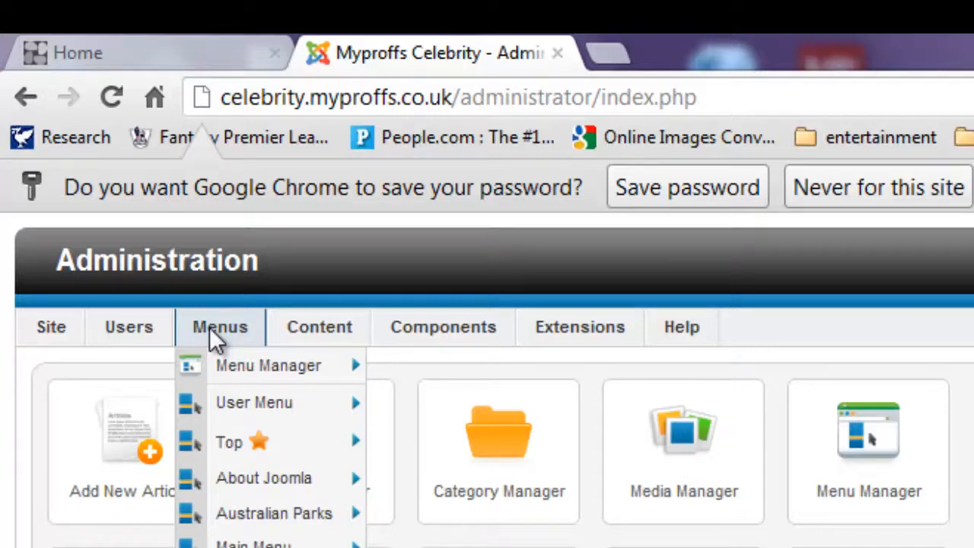
{"action": "mouse_move", "coordinate": [295, 375]}
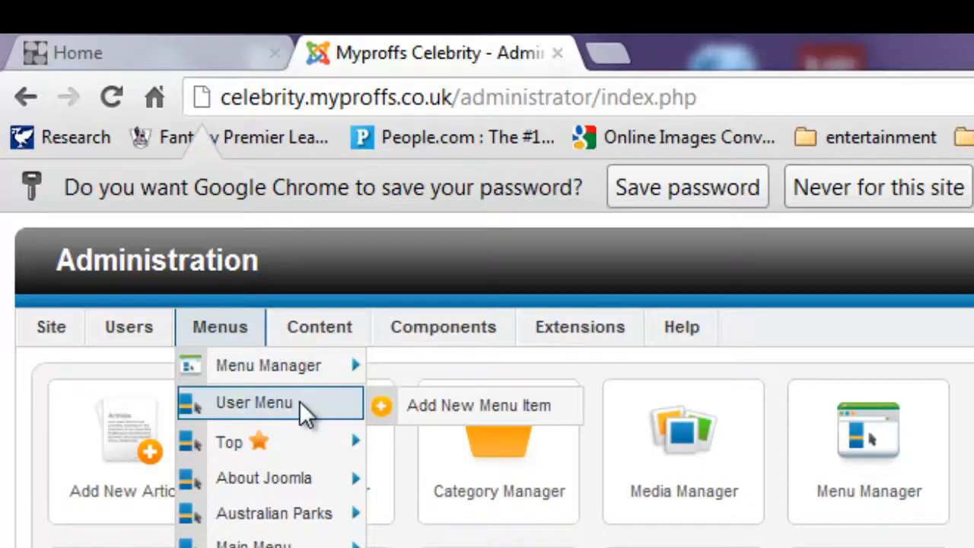
{"action": "mouse_move", "coordinate": [290, 435]}
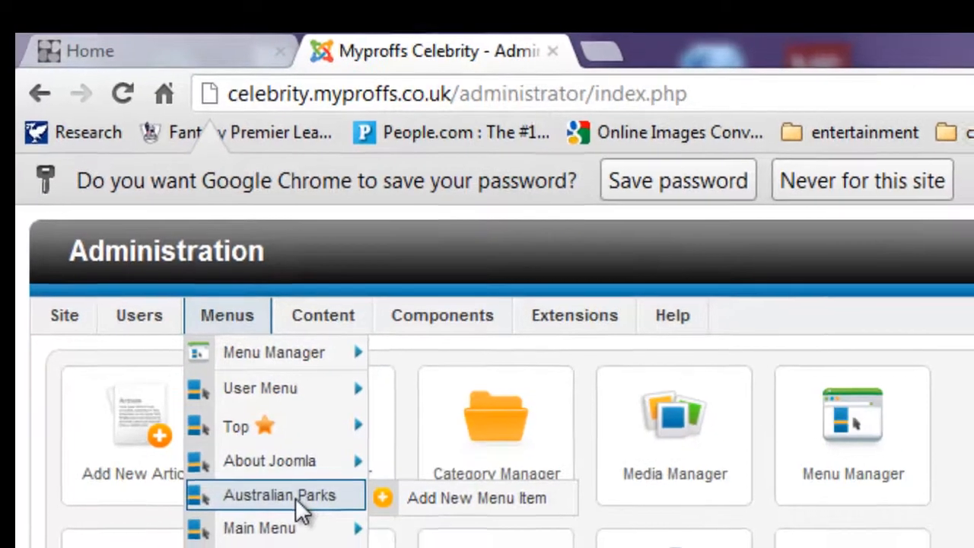
{"action": "mouse_move", "coordinate": [289, 524]}
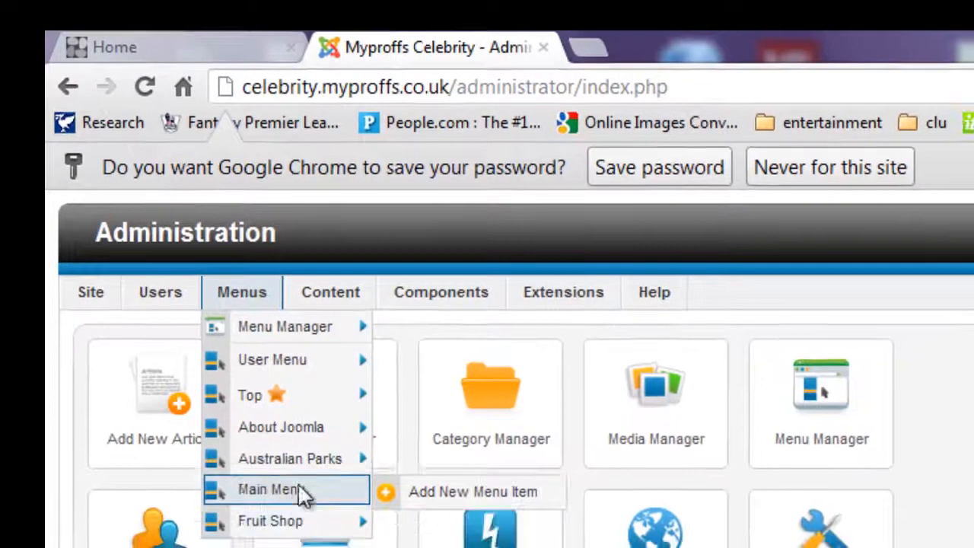
{"action": "mouse_move", "coordinate": [285, 342]}
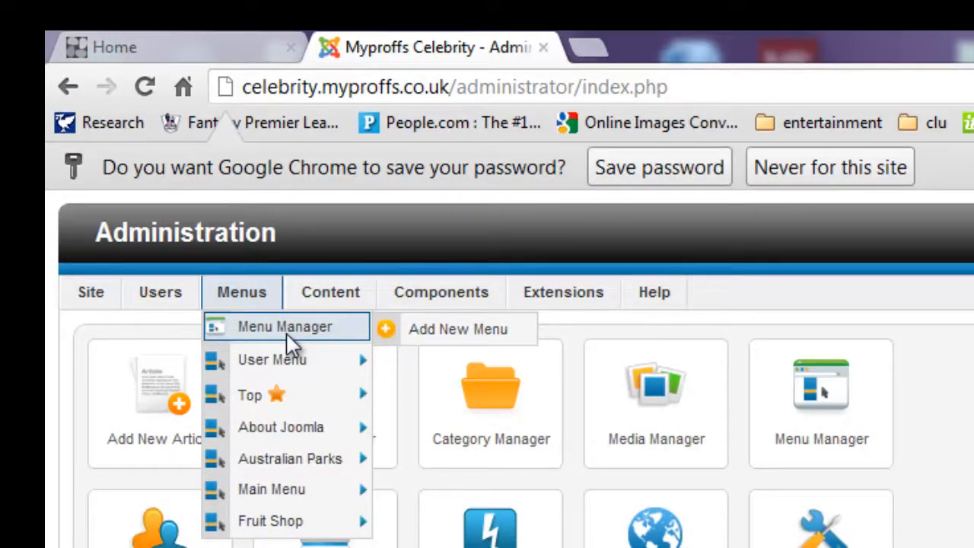
{"action": "left_click", "coordinate": [431, 334]}
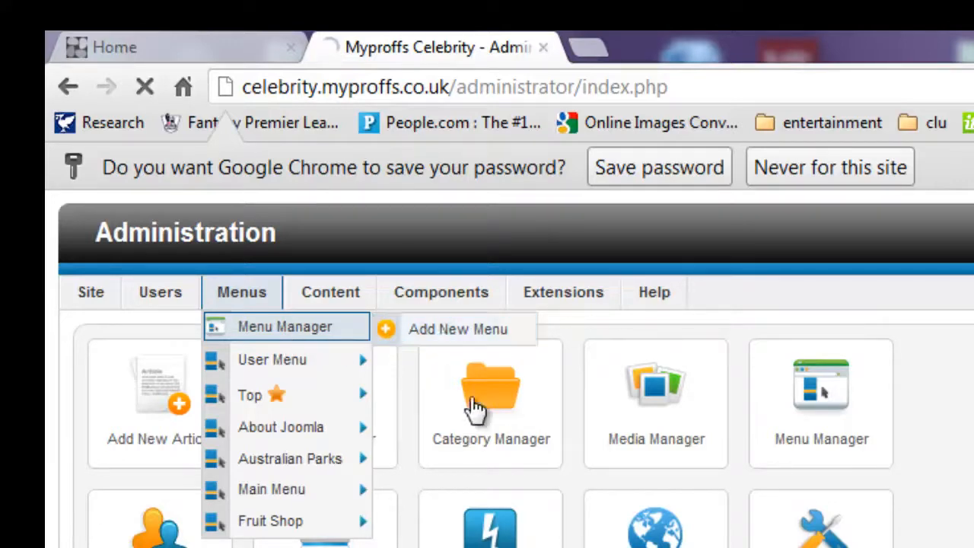
Title the new menu 'Side menu' and enter 'side menu' as its menu type.
{"action": "left_click", "coordinate": [481, 470]}
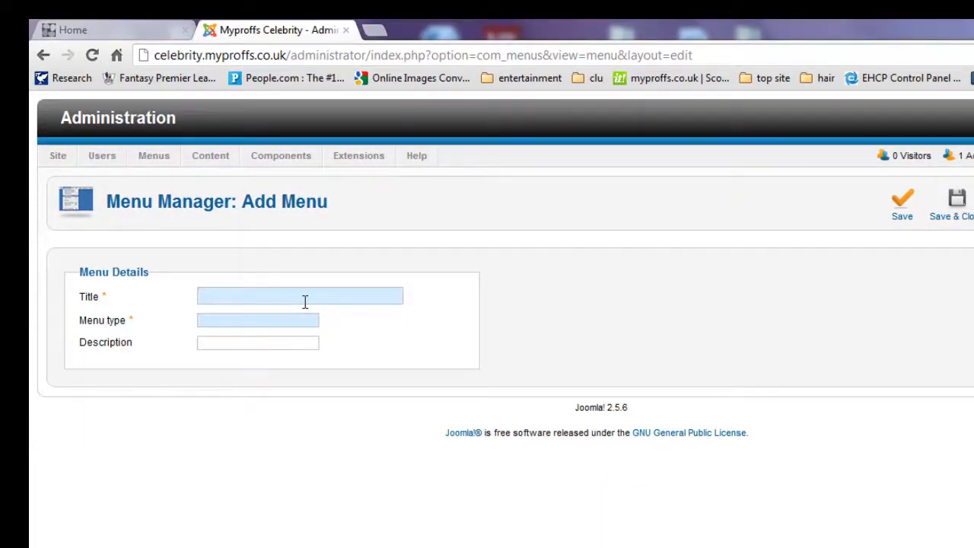
{"action": "type", "text": "Side men"}
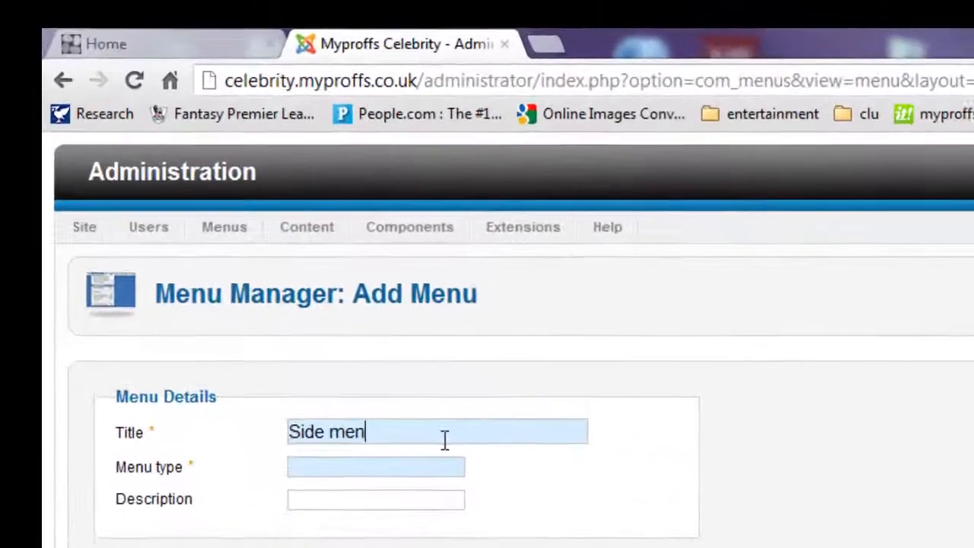
{"action": "type", "text": "u"}
{"action": "key", "text": "Tab"}
{"action": "type", "text": "side"}
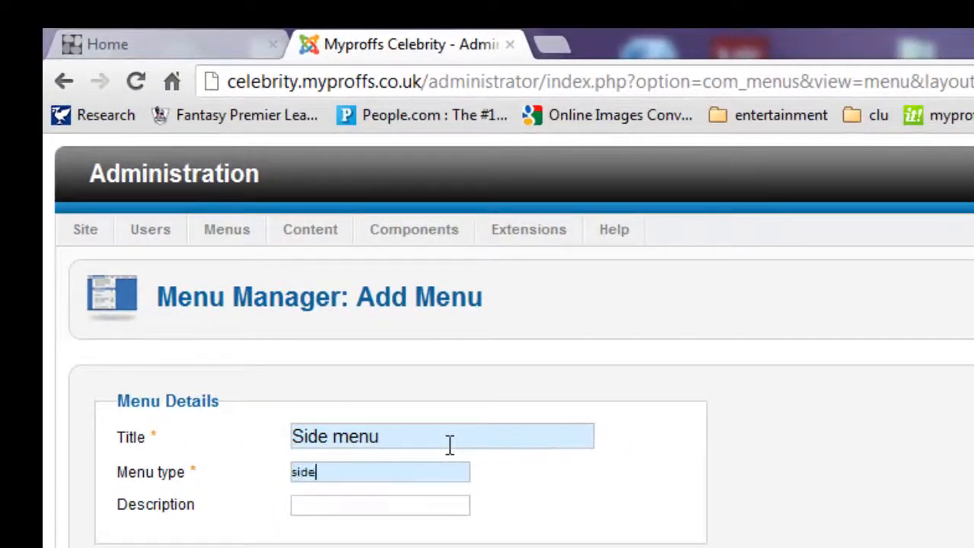
{"action": "type", "text": " men"}
{"action": "type", "text": "side"}
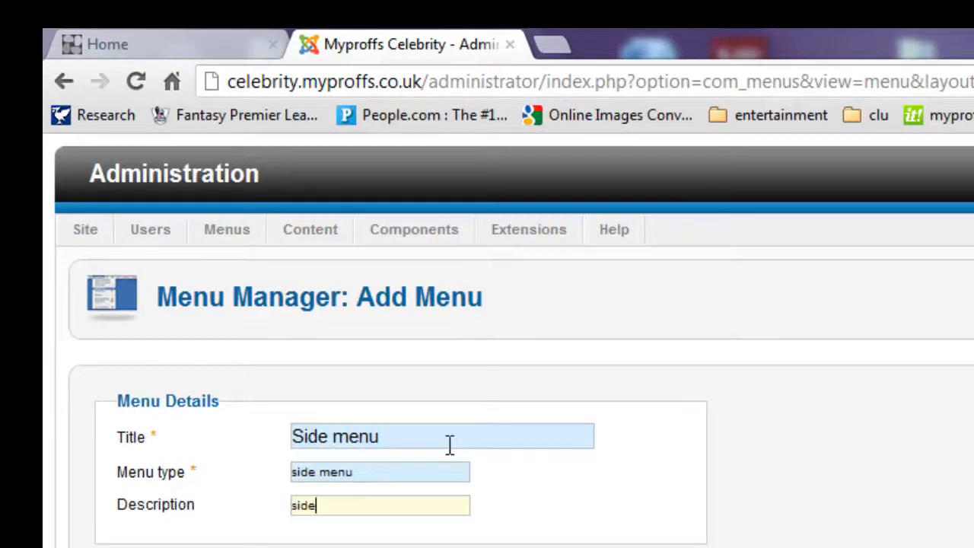
{"action": "type", "text": " menu"}
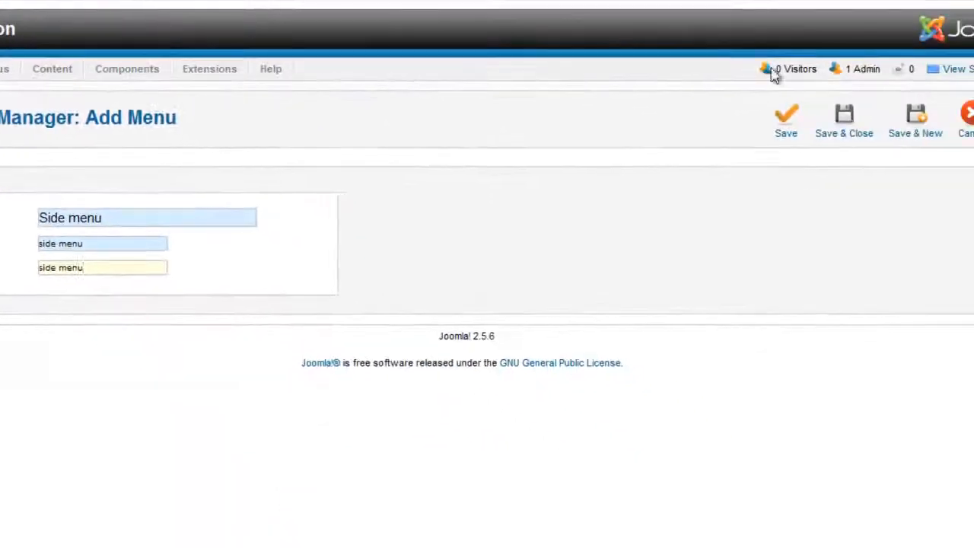
Save the Side menu, list the Top menu's items, and check the public site's Home page.
{"action": "left_click", "coordinate": [847, 135]}
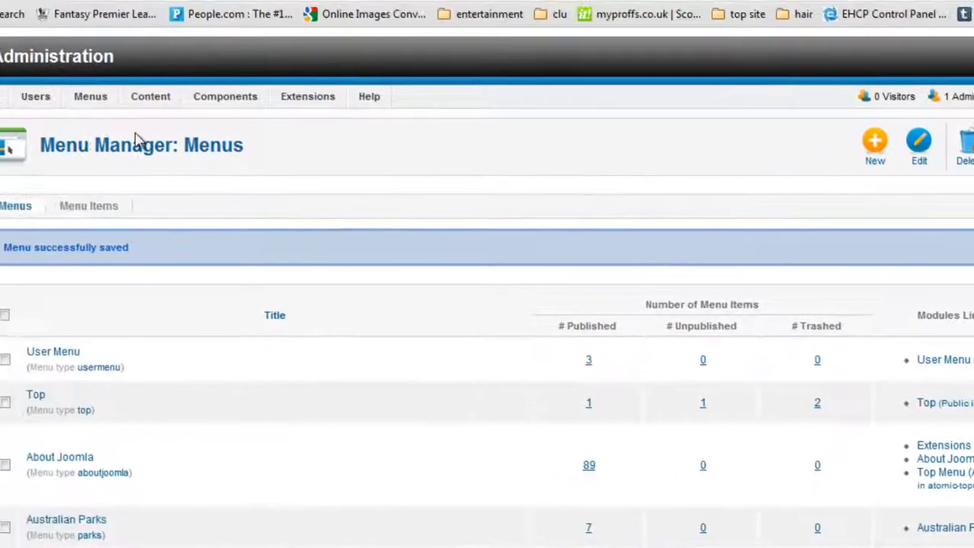
{"action": "mouse_move", "coordinate": [89, 98]}
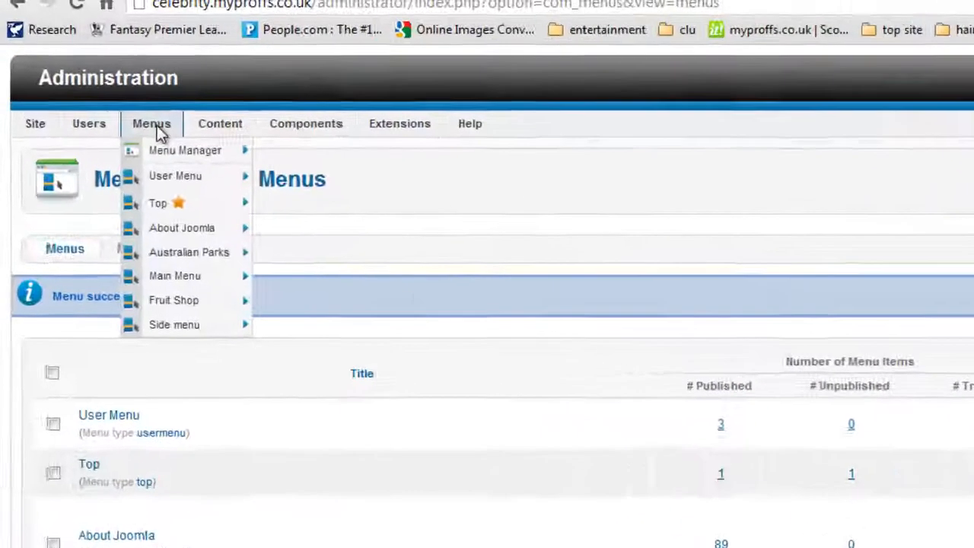
{"action": "mouse_move", "coordinate": [180, 325]}
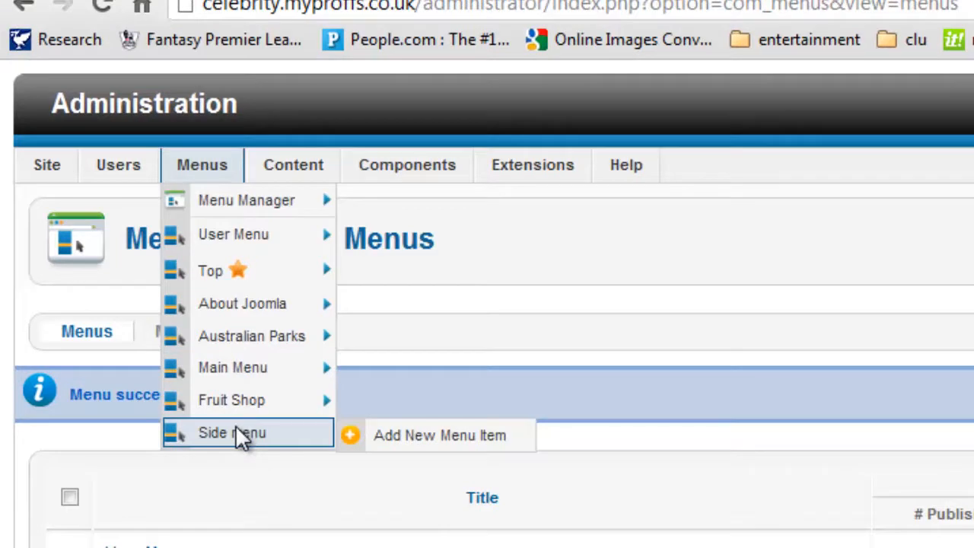
{"action": "mouse_move", "coordinate": [237, 274]}
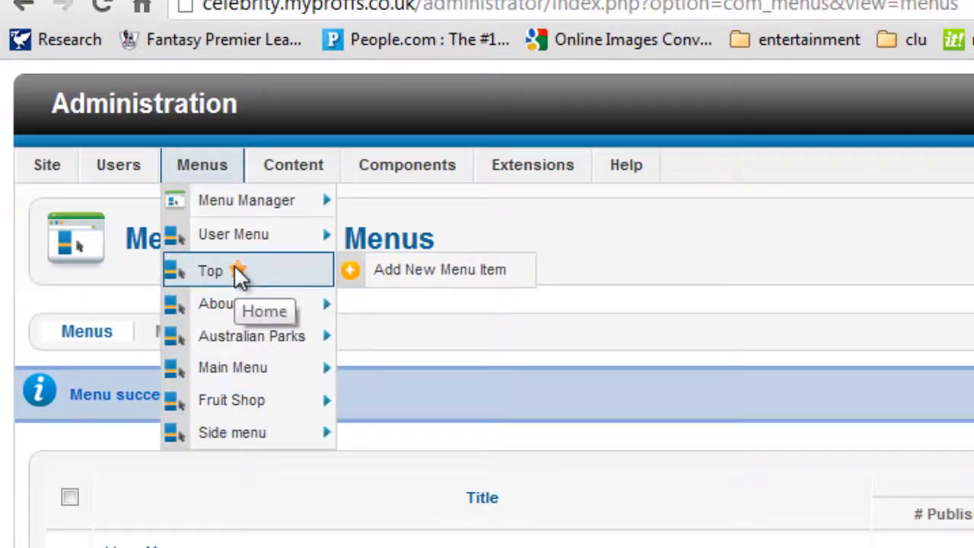
{"action": "left_click", "coordinate": [238, 274]}
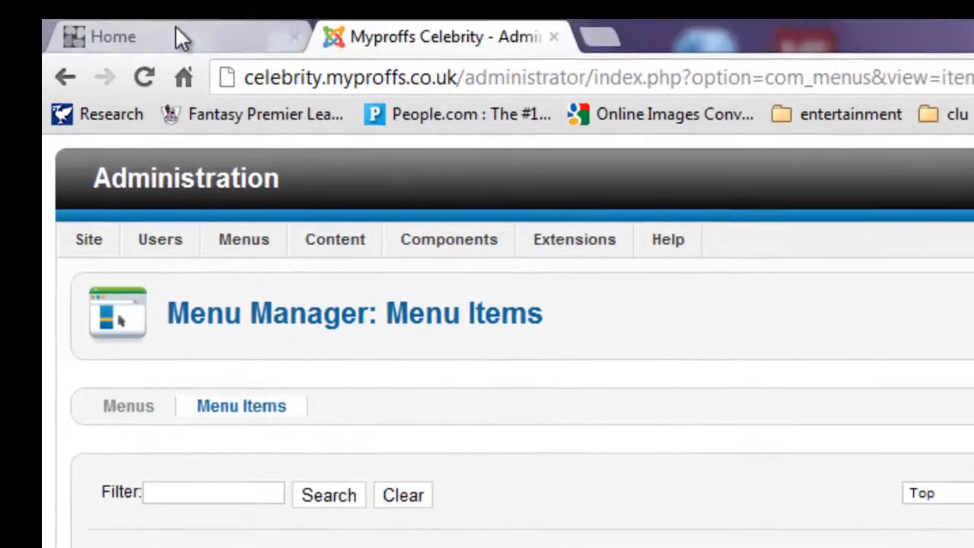
{"action": "left_click", "coordinate": [175, 37]}
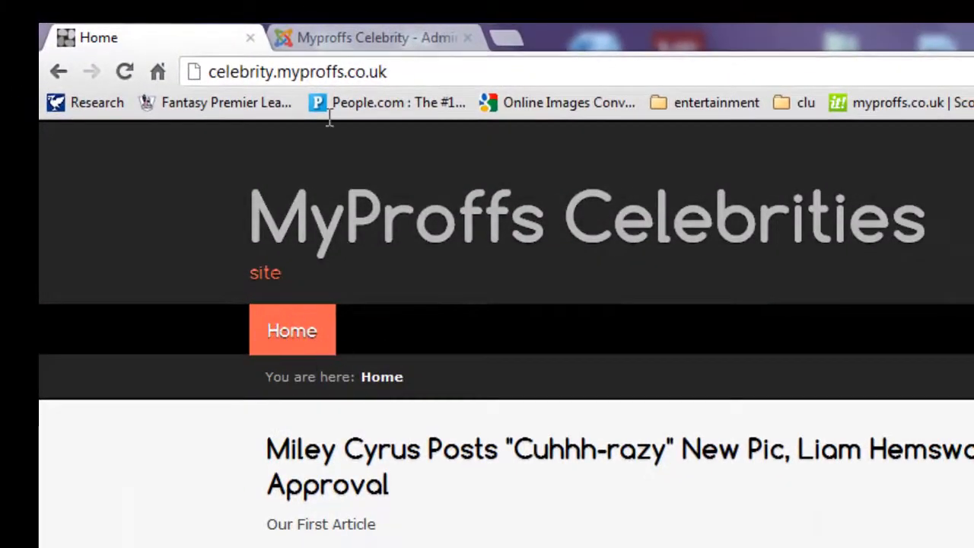
{"action": "left_click", "coordinate": [326, 44]}
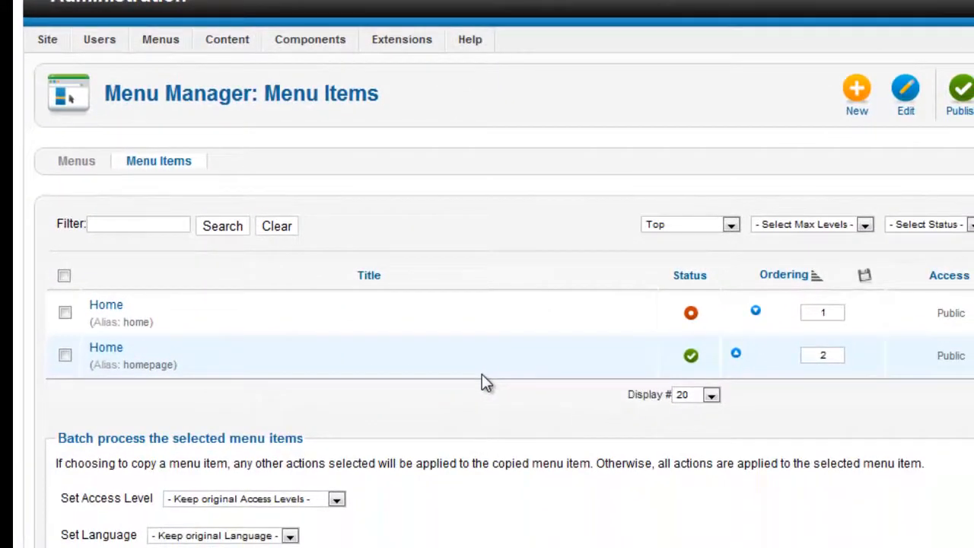
Start a new Top menu item of type Single Article.
{"action": "left_click", "coordinate": [852, 103]}
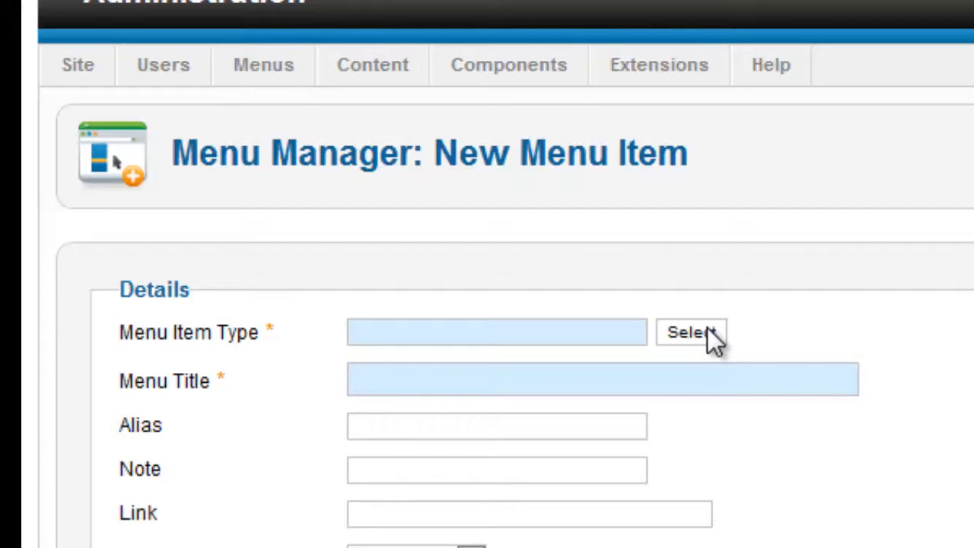
{"action": "left_click", "coordinate": [707, 329]}
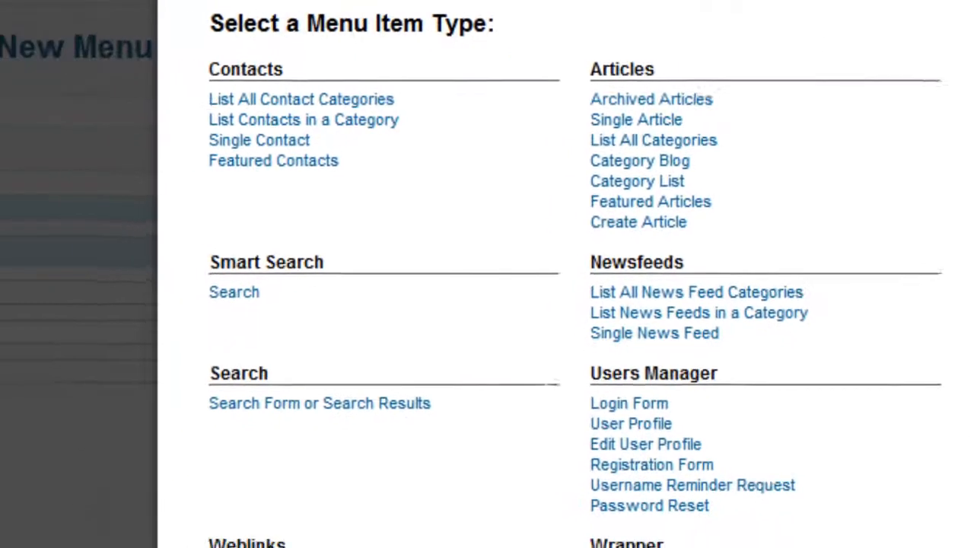
{"action": "left_click", "coordinate": [917, 2]}
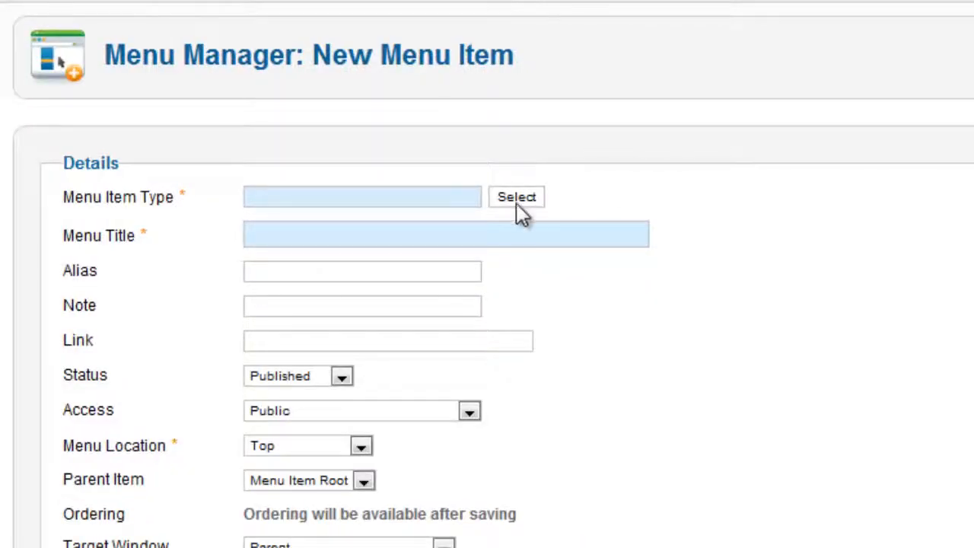
{"action": "left_click", "coordinate": [518, 200]}
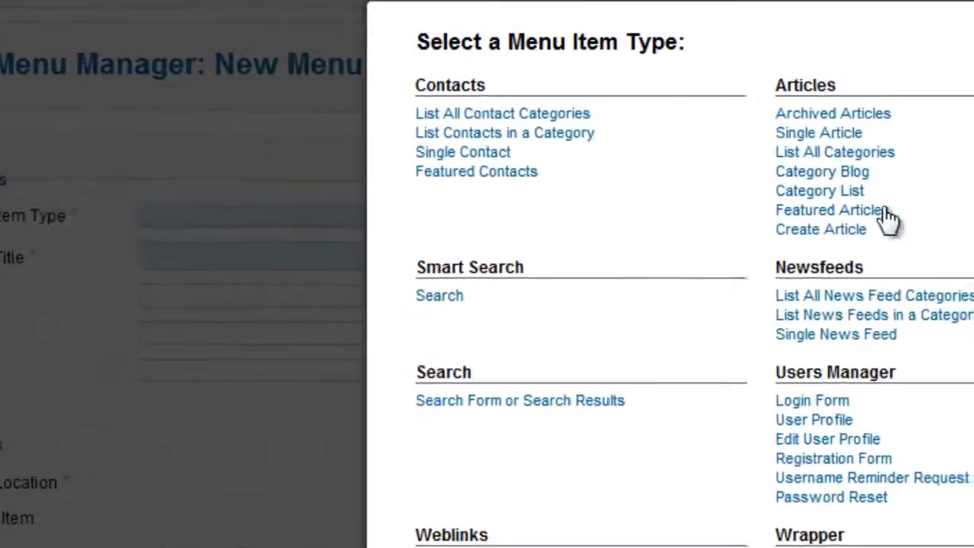
{"action": "left_click", "coordinate": [735, 154]}
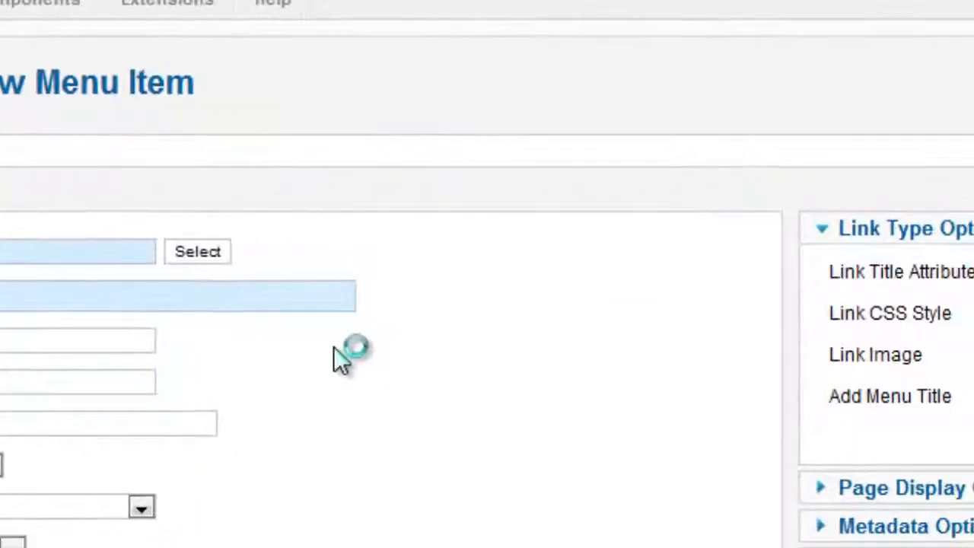
Link the item to the Miley Cyrus article and title it 'Fashion'.
{"action": "left_click", "coordinate": [776, 253]}
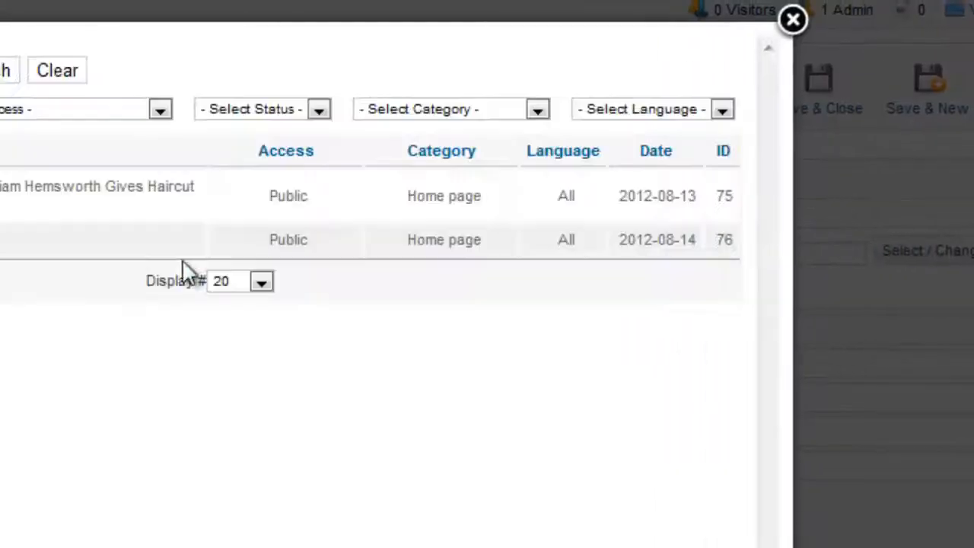
{"action": "left_click", "coordinate": [183, 211]}
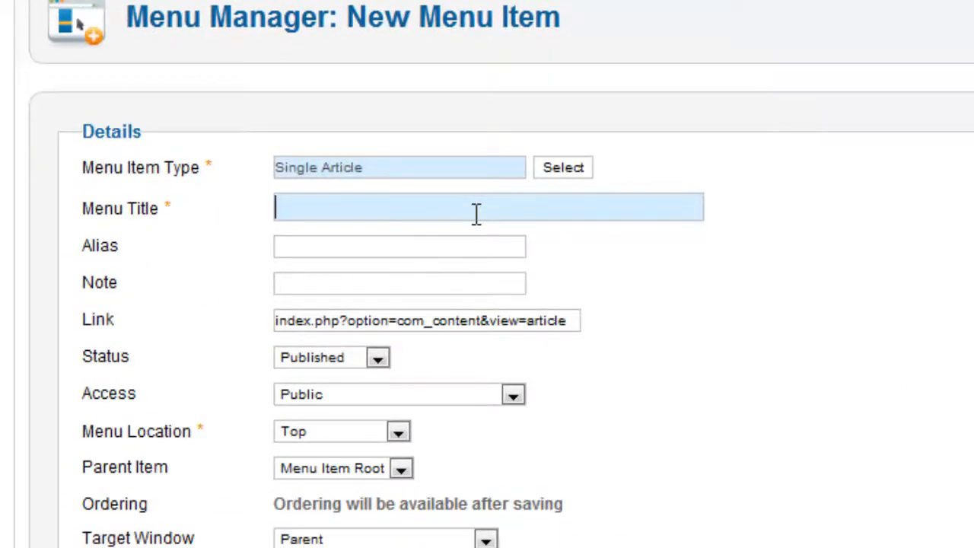
{"action": "type", "text": "fashion"}
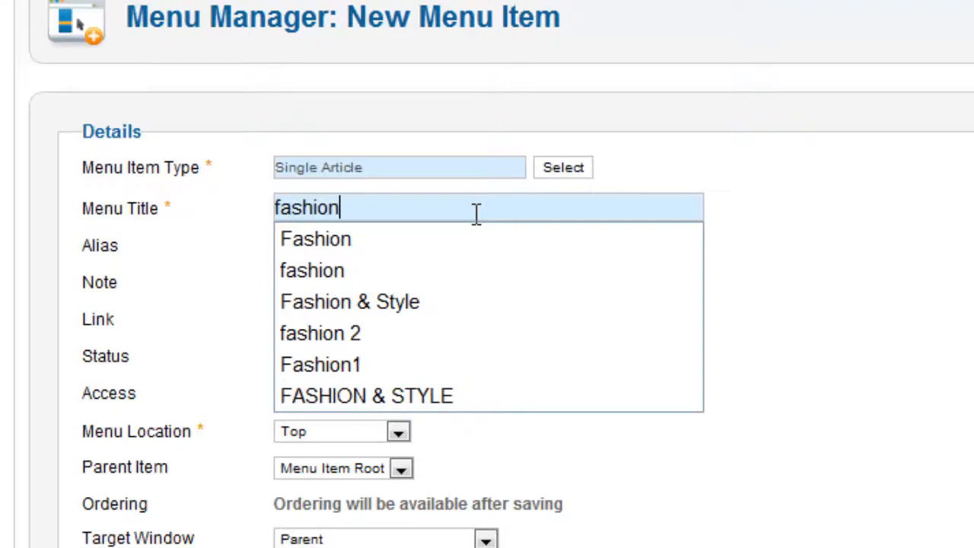
{"action": "left_click", "coordinate": [409, 238]}
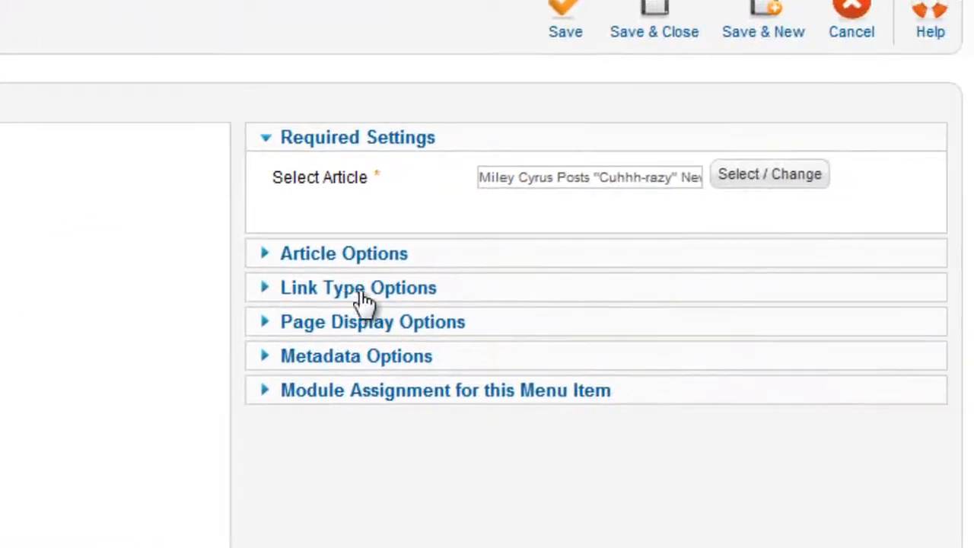
In Article Options, set Show Create, Modify and Publish Date to Hide, then save the Fashion item.
{"action": "left_click", "coordinate": [327, 255]}
{"action": "scroll", "coordinate": [806, 251], "scroll_direction": "down", "scroll_amount": 3}
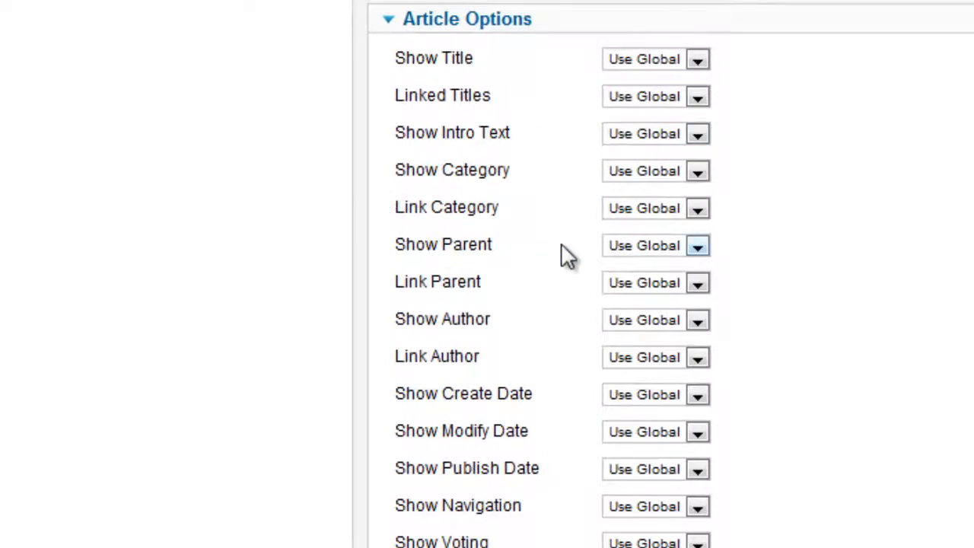
{"action": "left_click", "coordinate": [648, 398]}
{"action": "left_click", "coordinate": [640, 432]}
{"action": "left_click", "coordinate": [640, 433]}
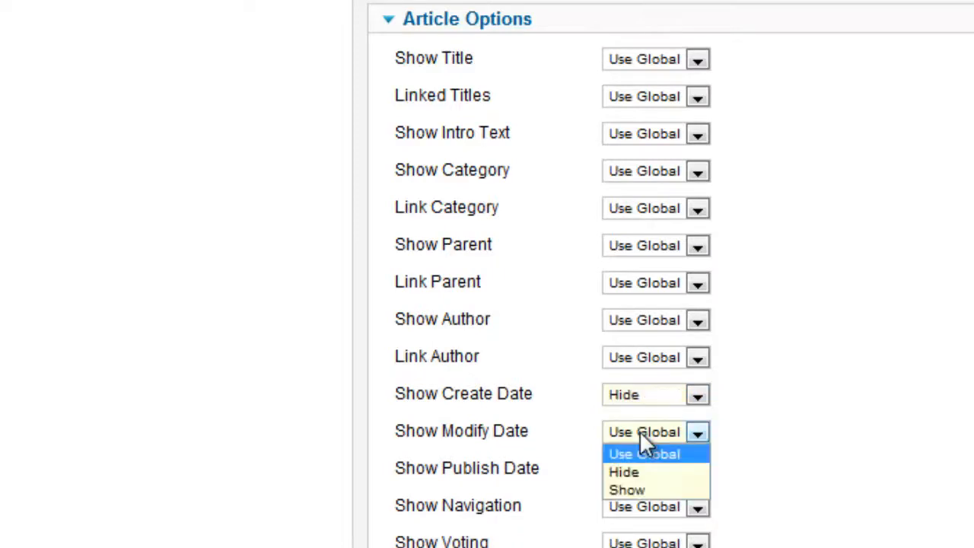
{"action": "left_click", "coordinate": [644, 470]}
{"action": "left_click", "coordinate": [645, 469]}
{"action": "left_click", "coordinate": [639, 509]}
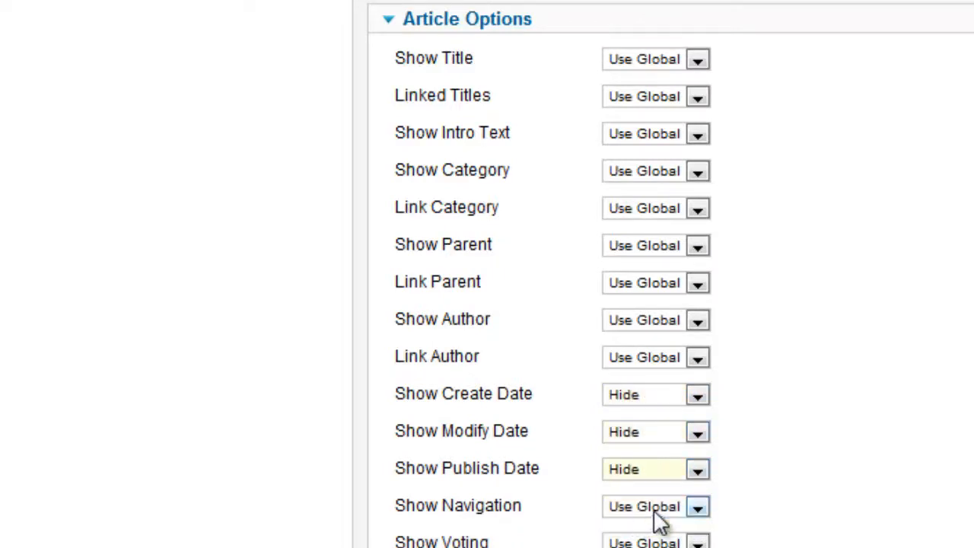
{"action": "scroll", "coordinate": [320, 418], "scroll_direction": "up", "scroll_amount": 3}
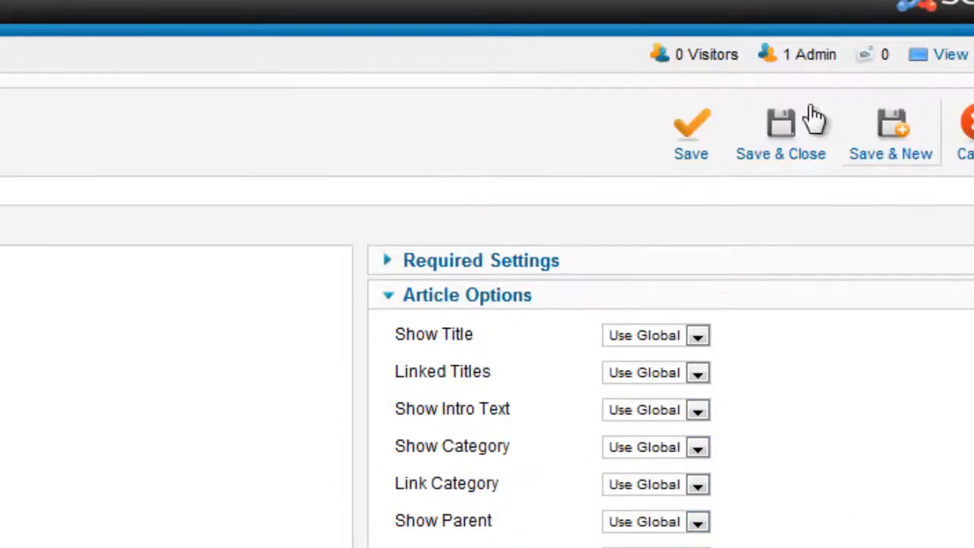
{"action": "left_click", "coordinate": [794, 156]}
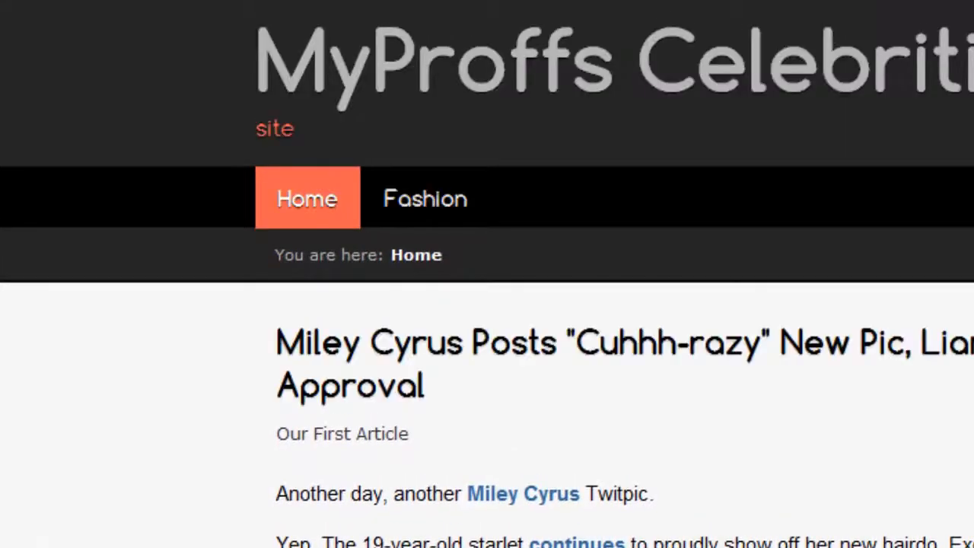
{"action": "left_click", "coordinate": [398, 207]}
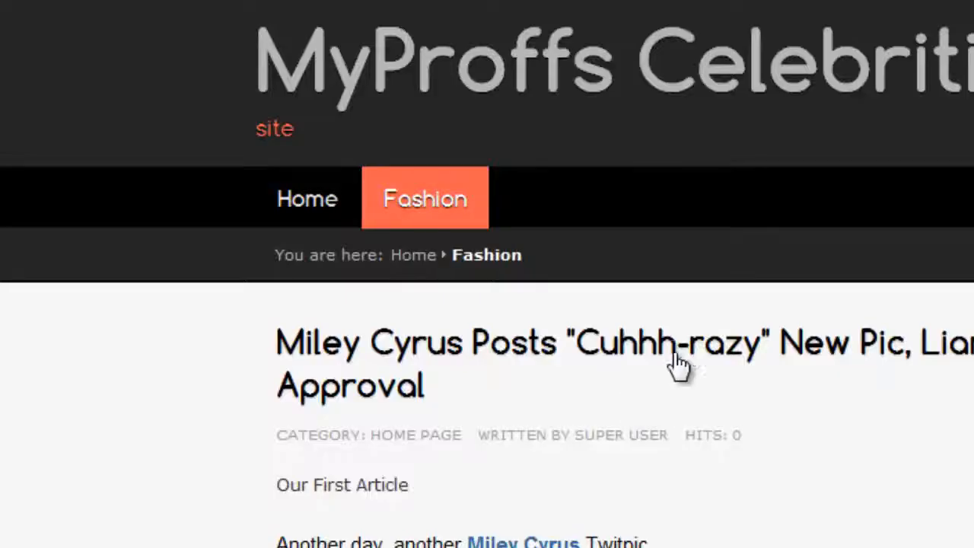
{"action": "scroll", "coordinate": [765, 537], "scroll_direction": "down", "scroll_amount": 4}
{"action": "scroll", "coordinate": [577, 296], "scroll_direction": "down", "scroll_amount": 3}
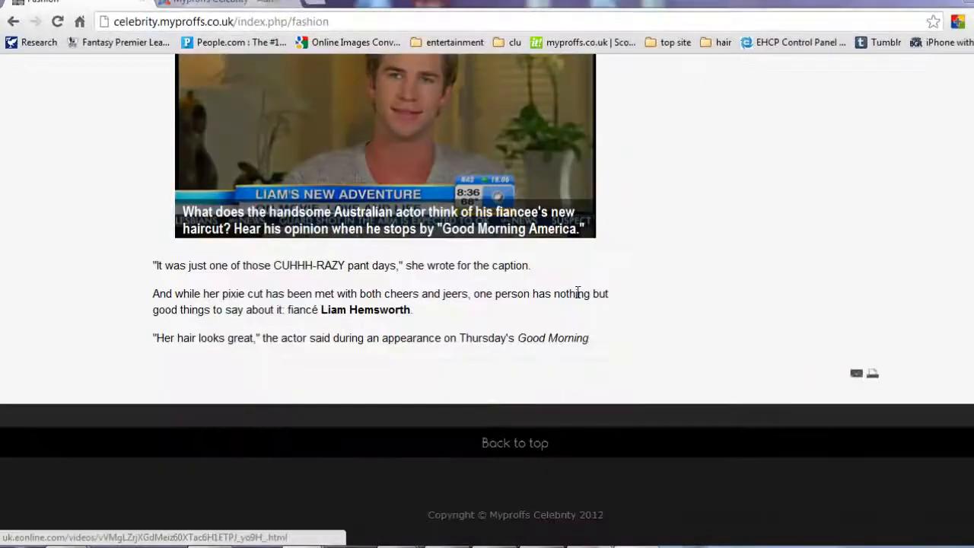
{"action": "scroll", "coordinate": [577, 296], "scroll_direction": "up", "scroll_amount": 4}
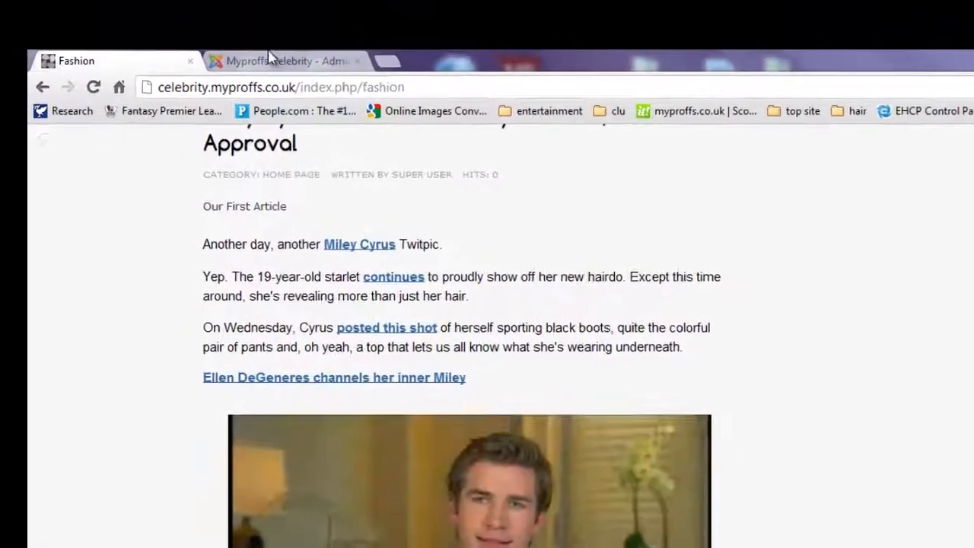
{"action": "left_click", "coordinate": [252, 26]}
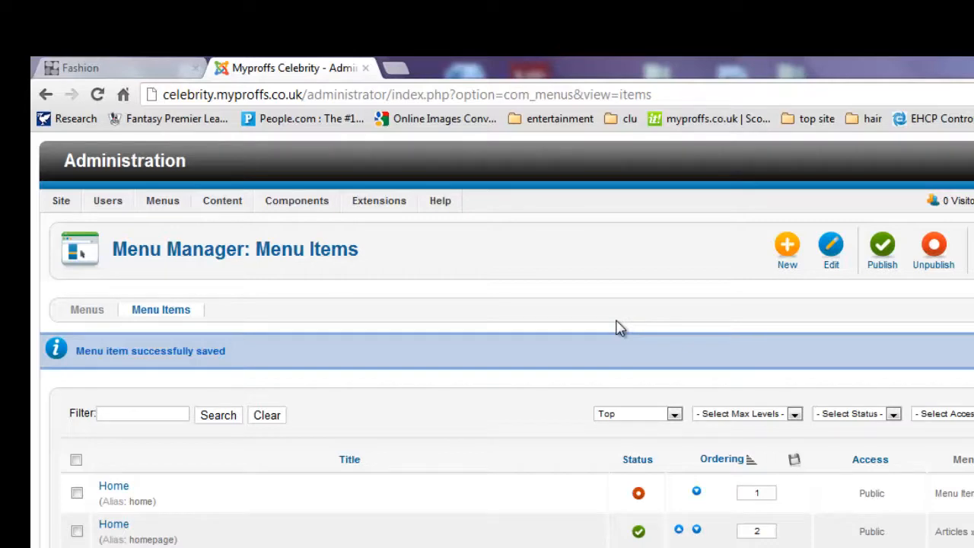
Create a top-level article category named 'fashion' with no parent and save it.
{"action": "mouse_move", "coordinate": [185, 206]}
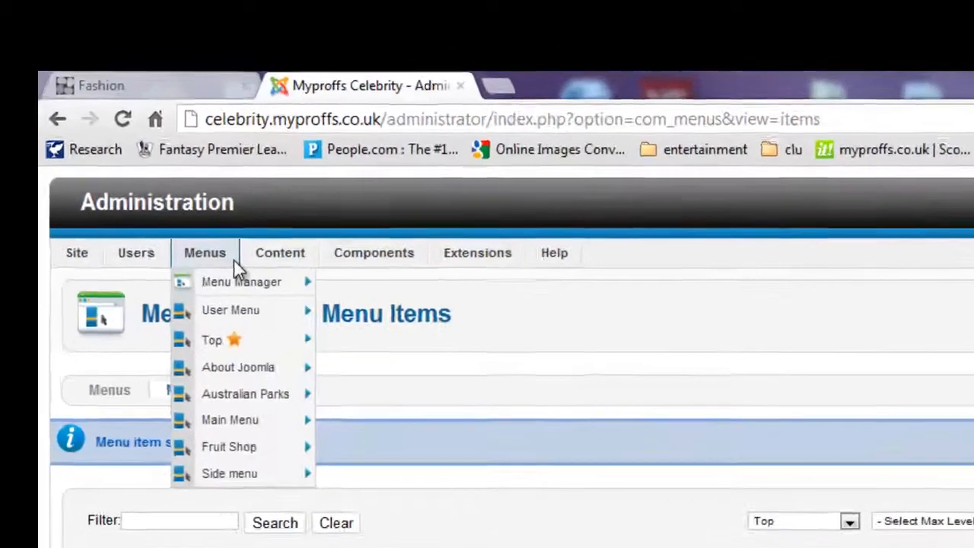
{"action": "mouse_move", "coordinate": [255, 257]}
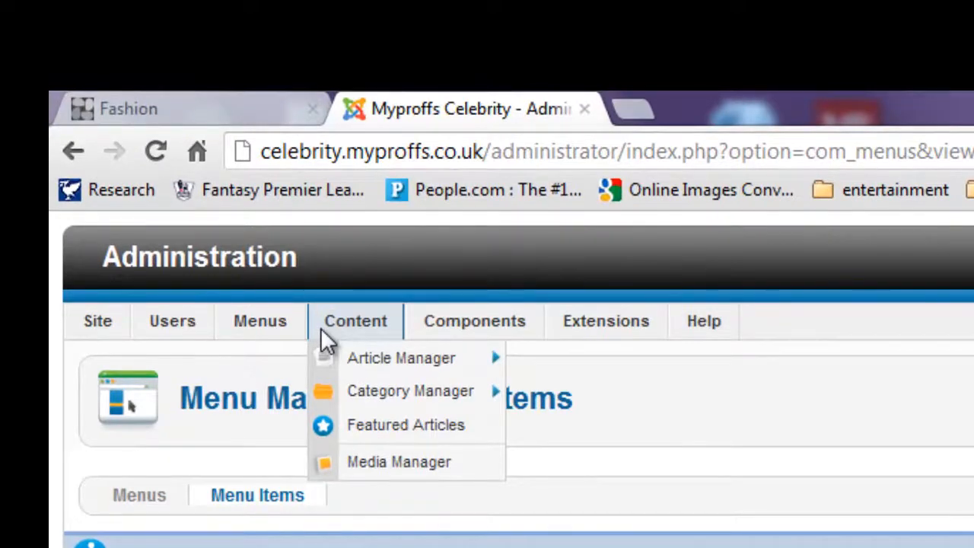
{"action": "mouse_move", "coordinate": [374, 399]}
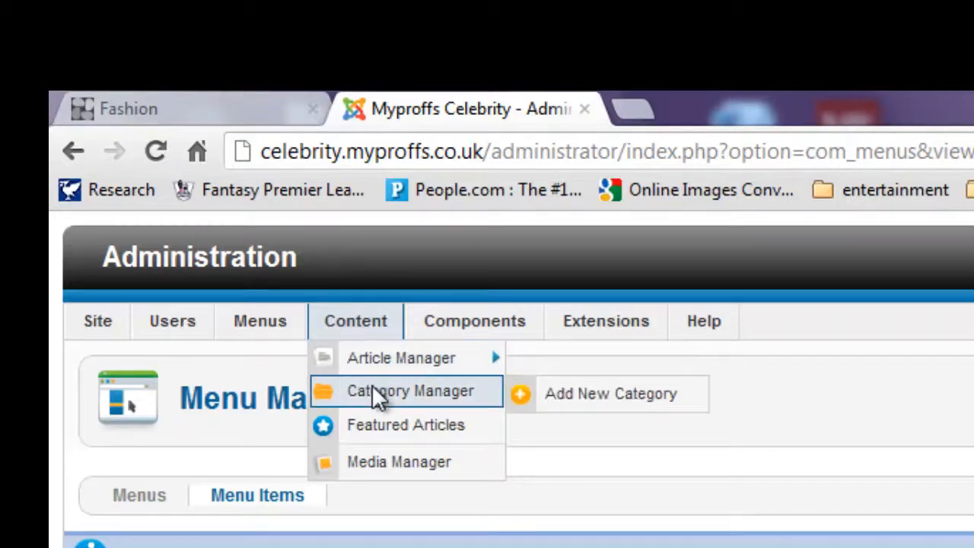
{"action": "left_click", "coordinate": [373, 394]}
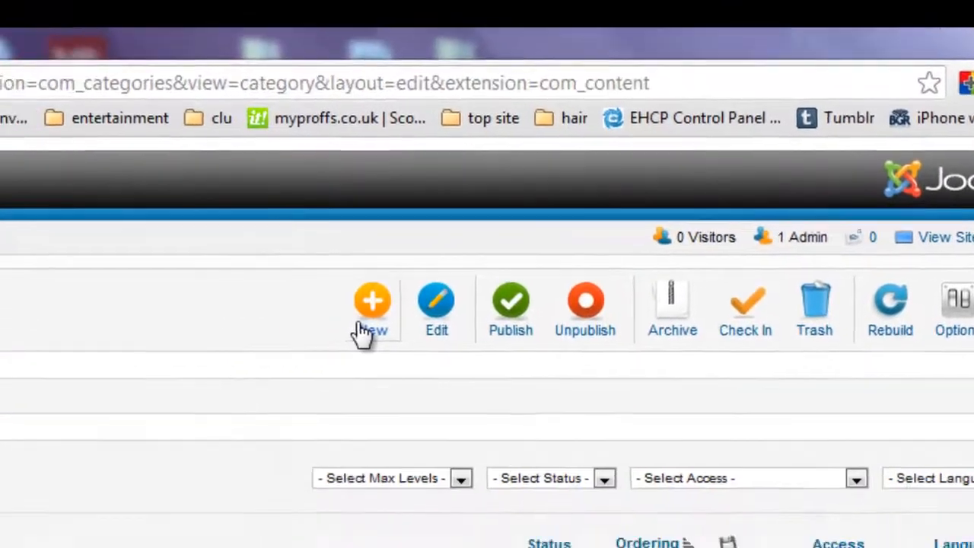
{"action": "left_click", "coordinate": [222, 392]}
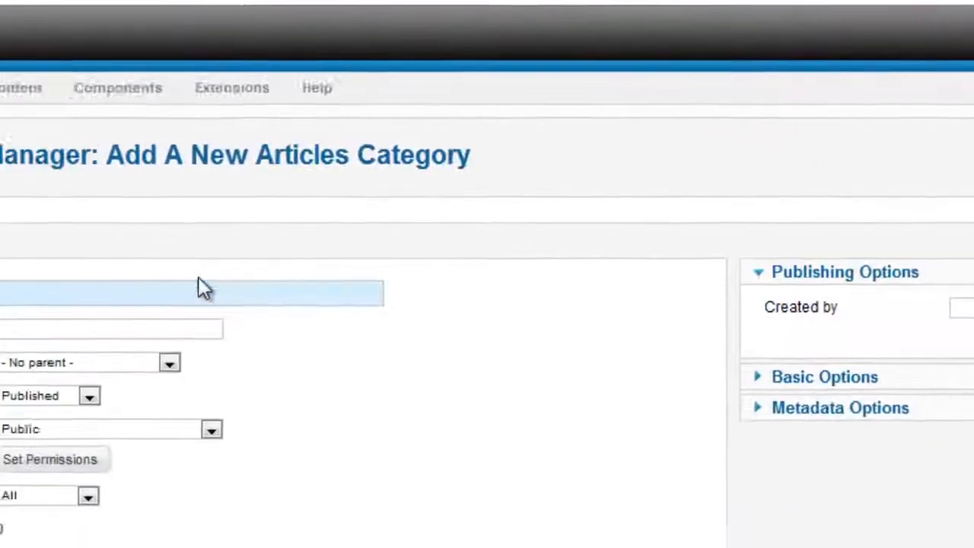
{"action": "type", "text": "fashion"}
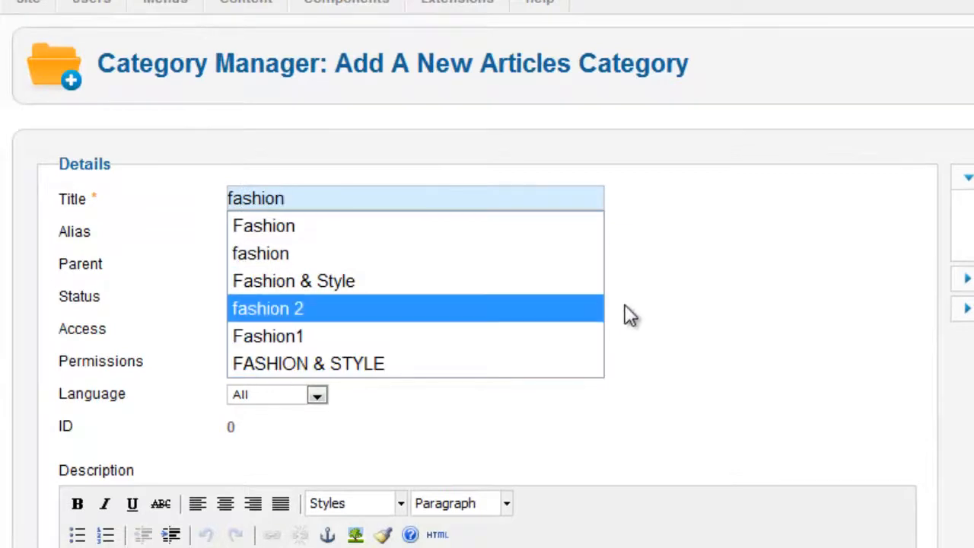
{"action": "left_click", "coordinate": [783, 322]}
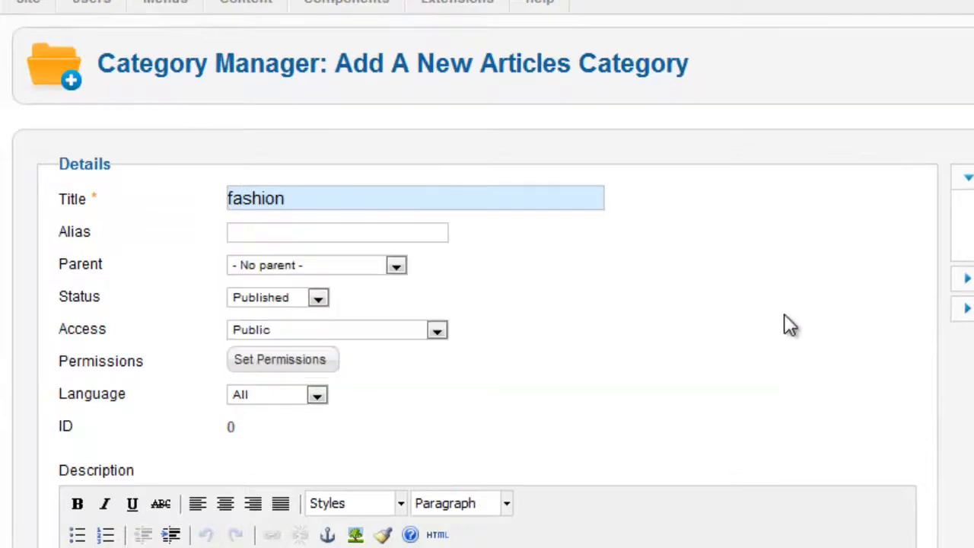
{"action": "left_click", "coordinate": [395, 264]}
{"action": "left_click", "coordinate": [369, 284]}
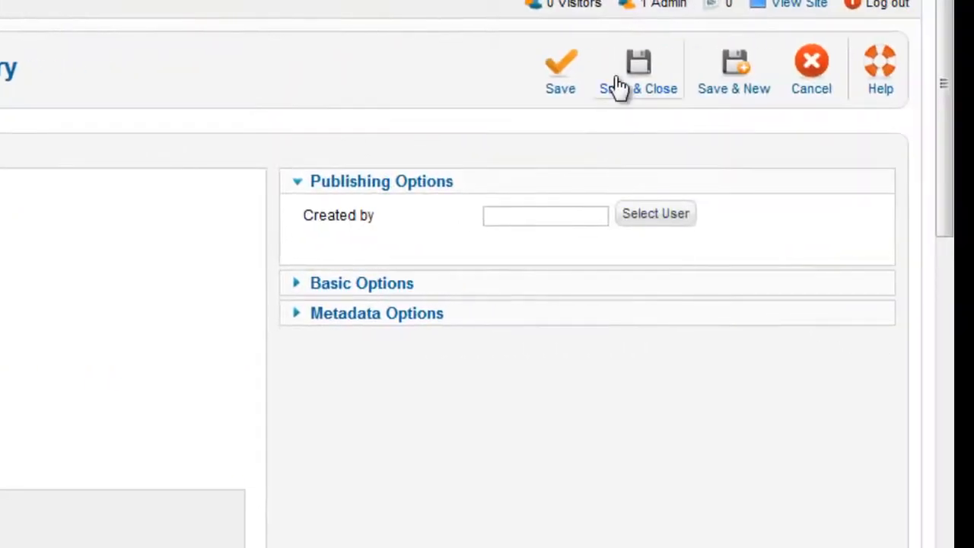
{"action": "left_click", "coordinate": [619, 86]}
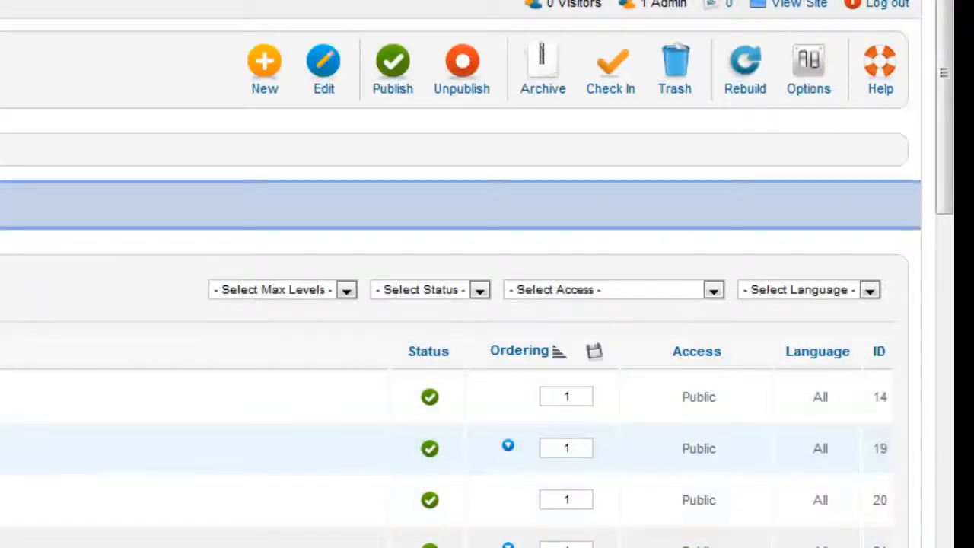
List all categories on one page and filter them by 'fa' to find fashion.
{"action": "scroll", "coordinate": [487, 305], "scroll_direction": "down", "scroll_amount": 10}
{"action": "scroll", "coordinate": [487, 304], "scroll_direction": "down", "scroll_amount": 5}
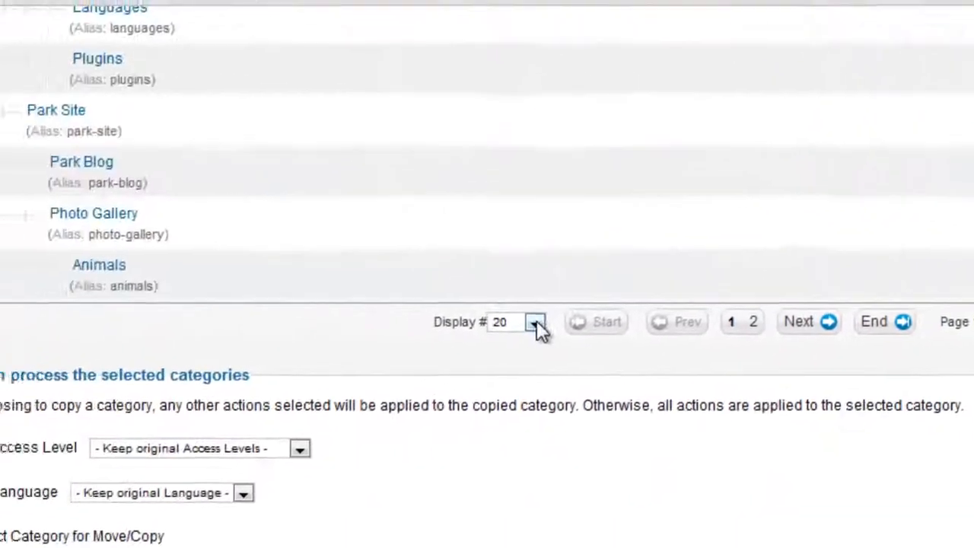
{"action": "left_click", "coordinate": [537, 323]}
{"action": "left_click", "coordinate": [567, 479]}
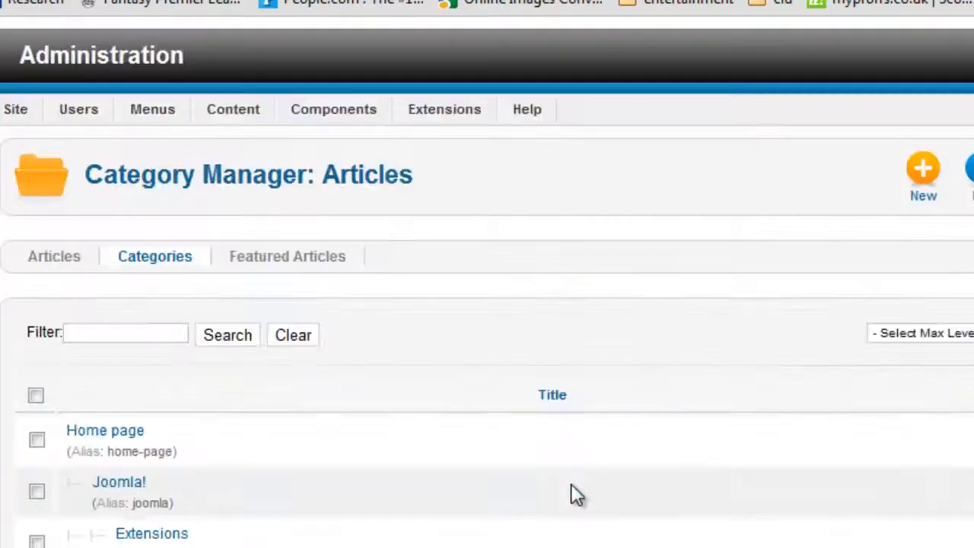
{"action": "scroll", "coordinate": [88, 239], "scroll_direction": "down", "scroll_amount": 3}
{"action": "type", "text": "fash"}
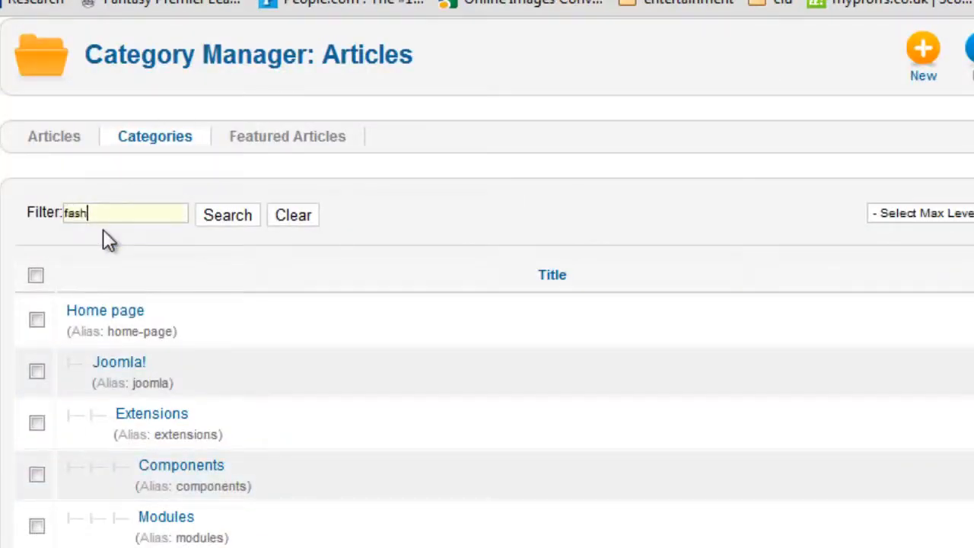
{"action": "key", "text": "Return"}
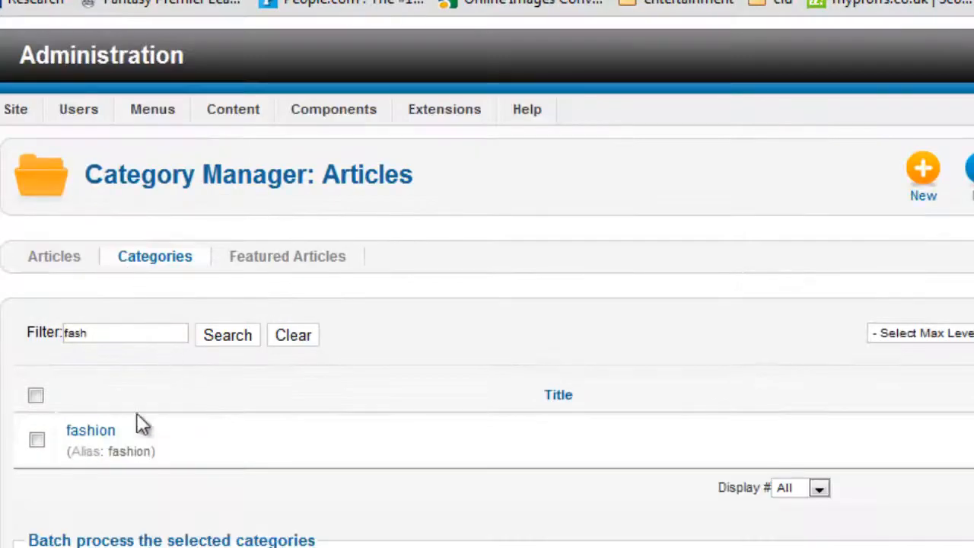
Inspect the fashion category's metadata options and close it without saving.
{"action": "left_click", "coordinate": [106, 434]}
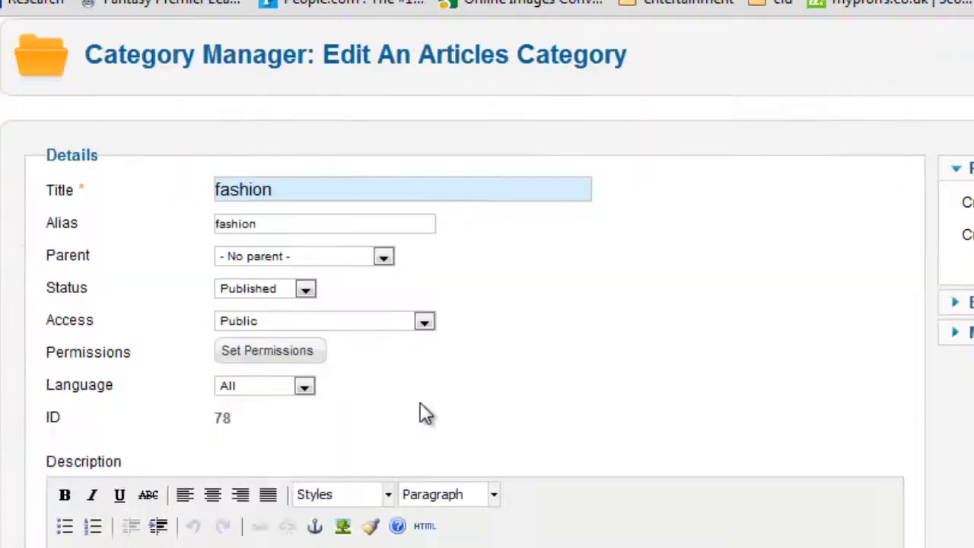
{"action": "scroll", "coordinate": [324, 314], "scroll_direction": "down", "scroll_amount": 5}
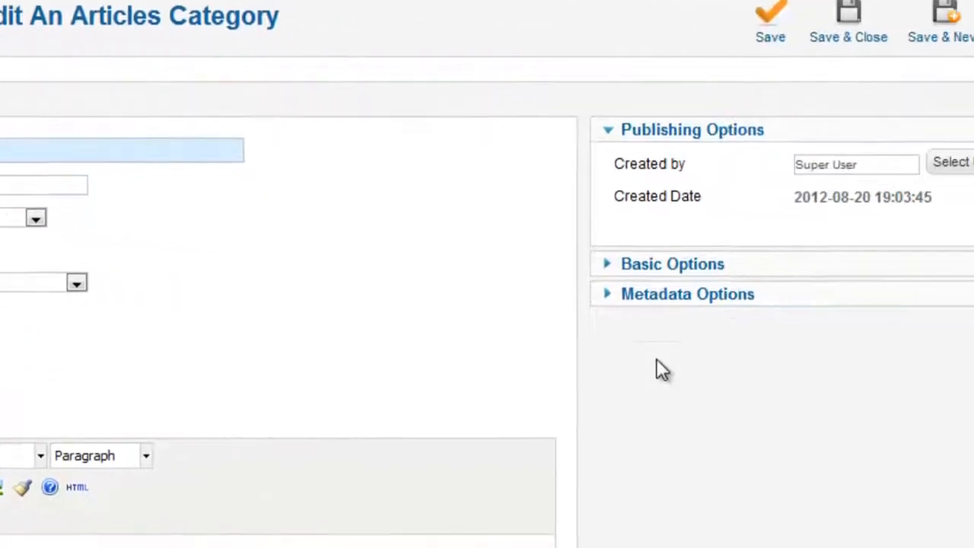
{"action": "left_click", "coordinate": [905, 324]}
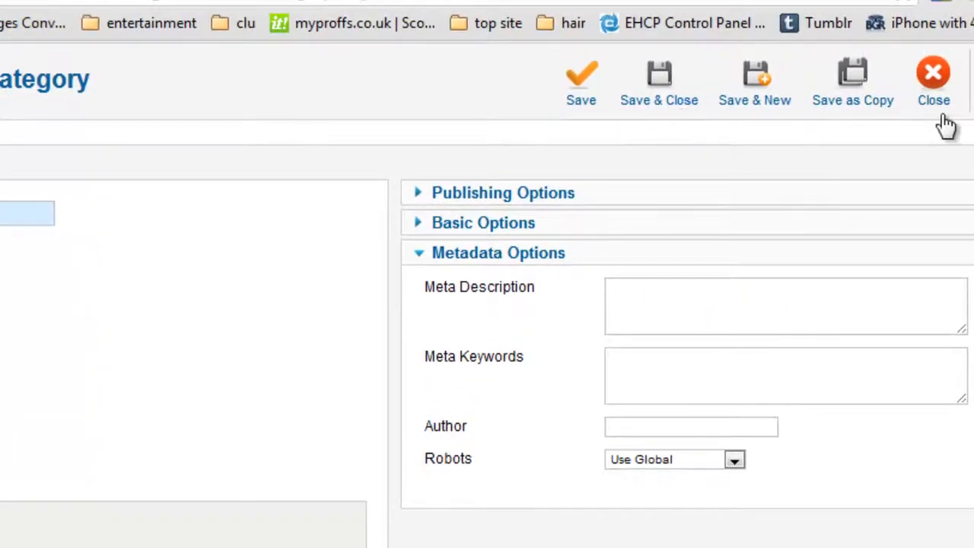
{"action": "left_click", "coordinate": [937, 96]}
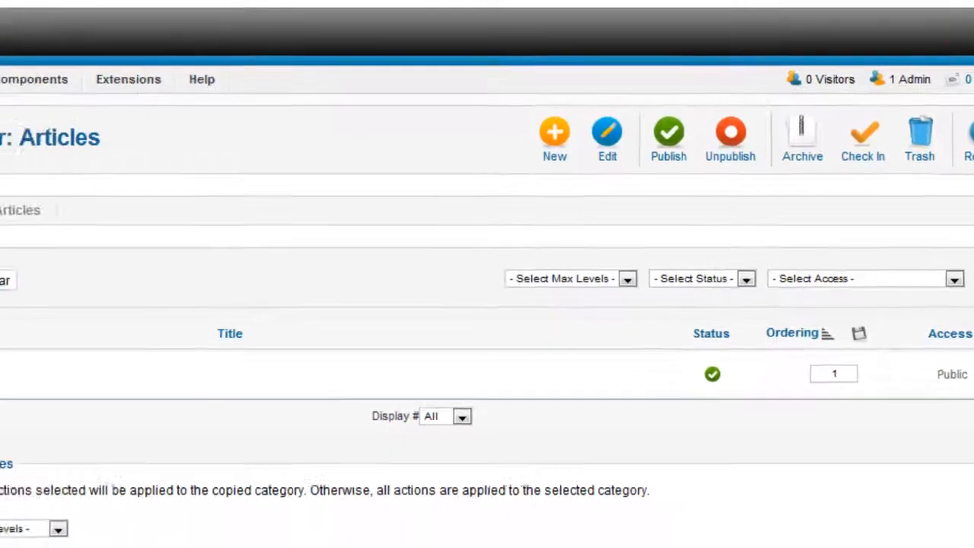
{"action": "mouse_move", "coordinate": [112, 38]}
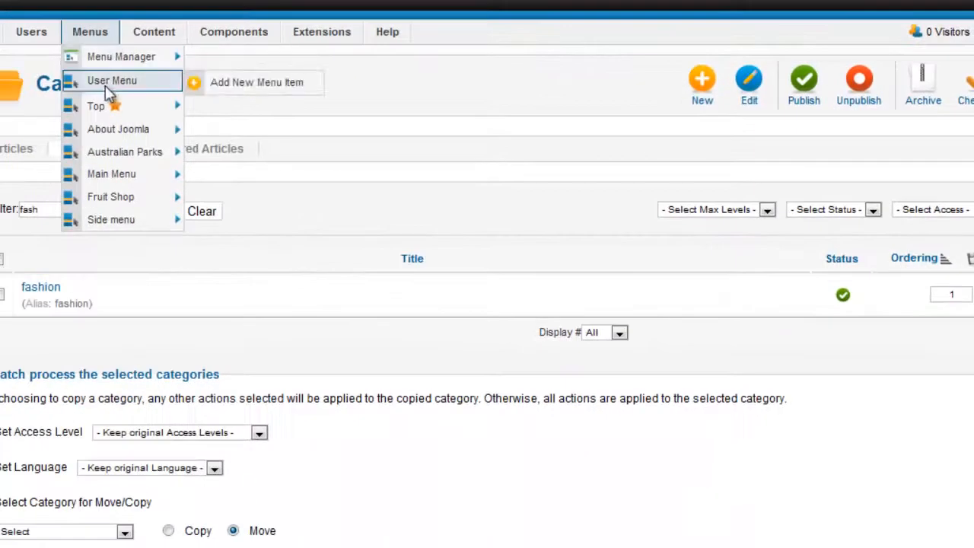
{"action": "mouse_move", "coordinate": [105, 108]}
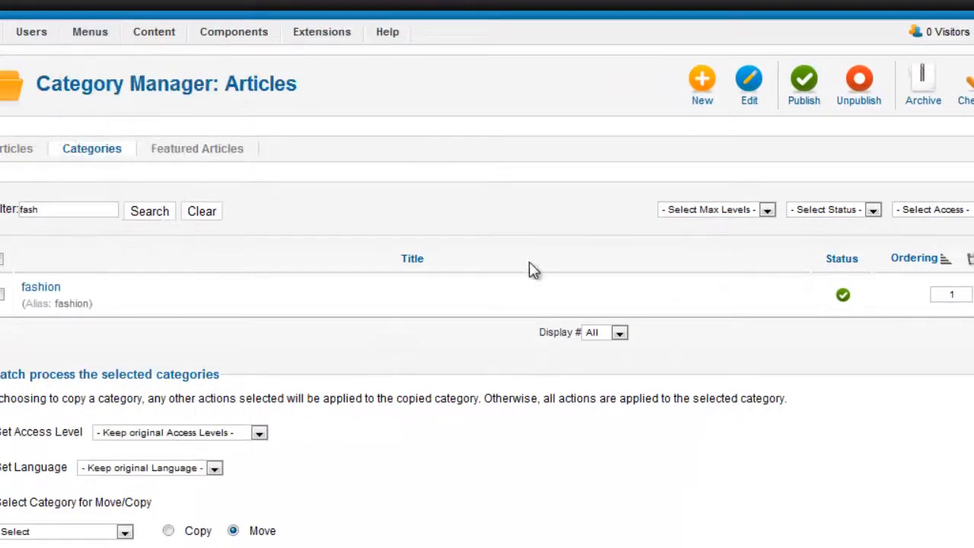
Move the Miley Cyrus article into the fashion category and save it.
{"action": "mouse_move", "coordinate": [181, 37]}
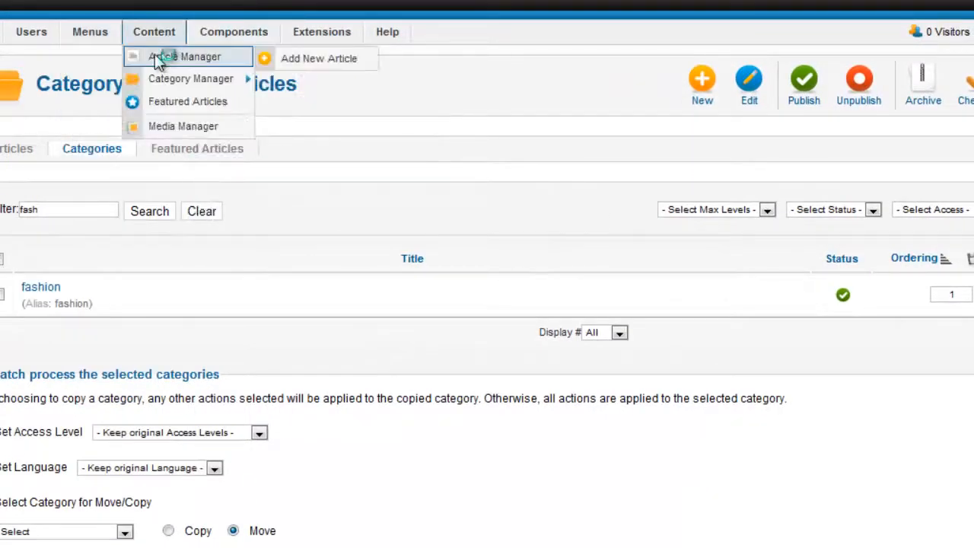
{"action": "left_click", "coordinate": [157, 60]}
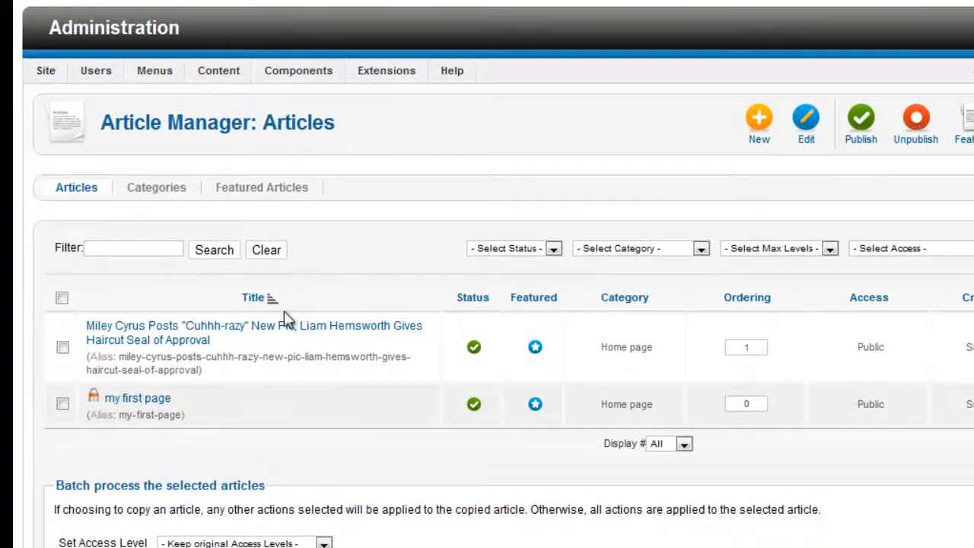
{"action": "left_click", "coordinate": [320, 339]}
{"action": "scroll", "coordinate": [551, 309], "scroll_direction": "down", "scroll_amount": 2}
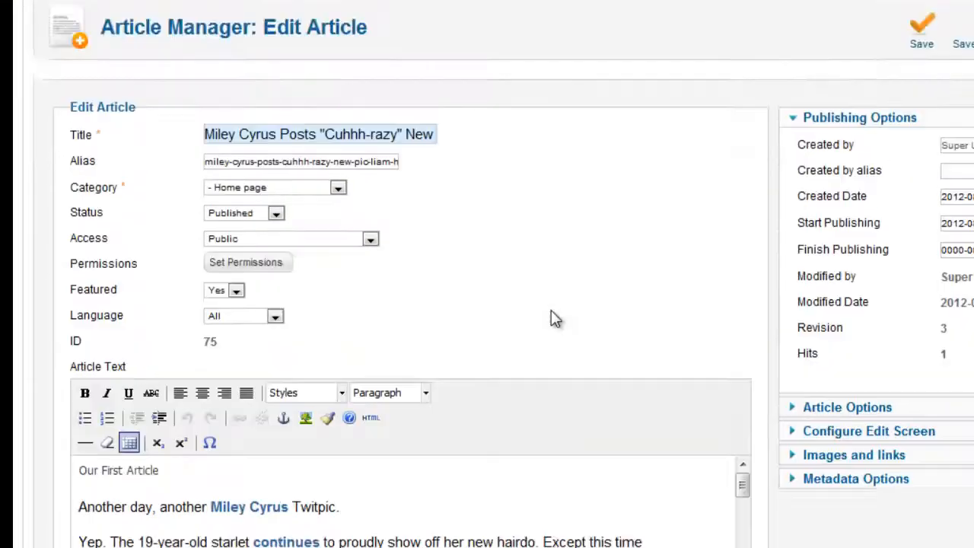
{"action": "scroll", "coordinate": [551, 309], "scroll_direction": "up", "scroll_amount": 2}
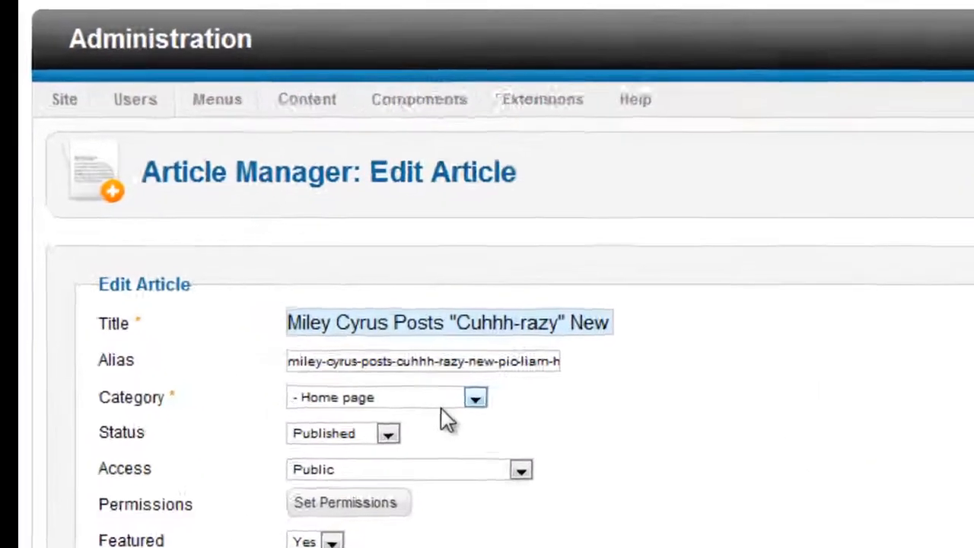
{"action": "left_click", "coordinate": [418, 400]}
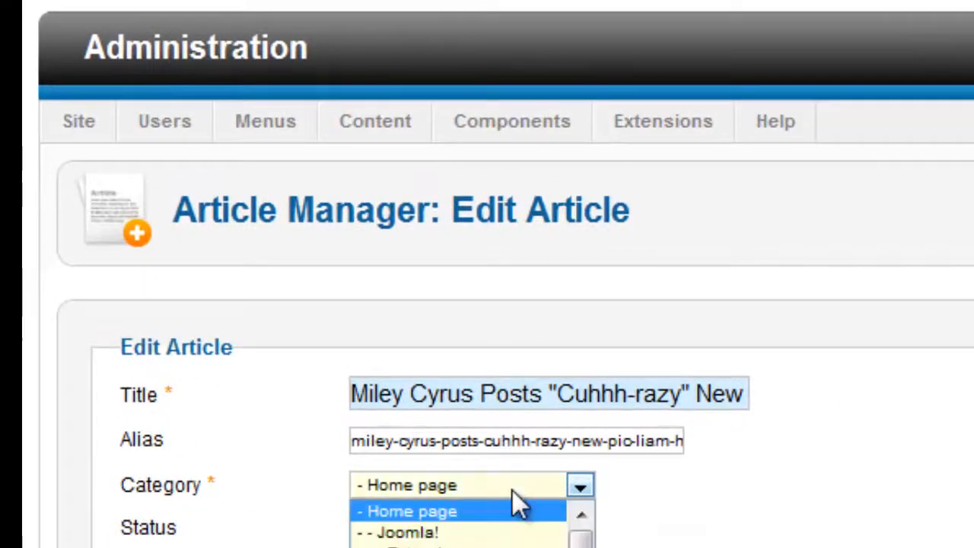
{"action": "left_click_drag", "start_coordinate": [581, 539], "coordinate": [581, 547]}
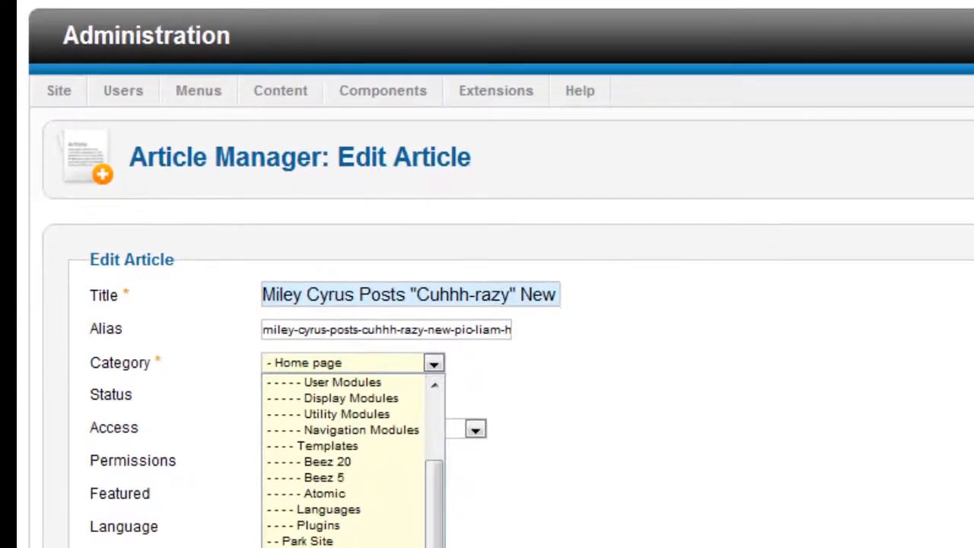
{"action": "left_click", "coordinate": [320, 546]}
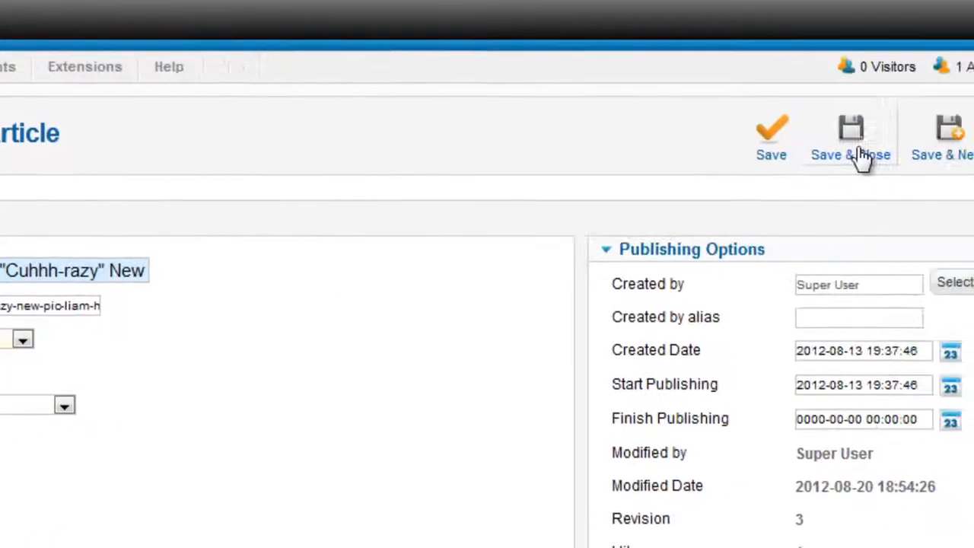
{"action": "left_click", "coordinate": [859, 153]}
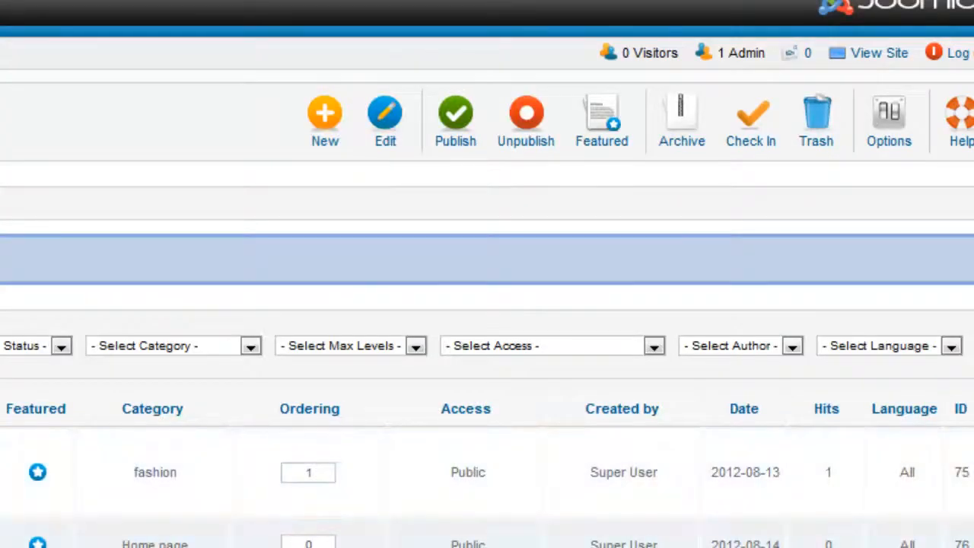
Assign 'my first page' to the fashion category and save it.
{"action": "left_click", "coordinate": [1, 544]}
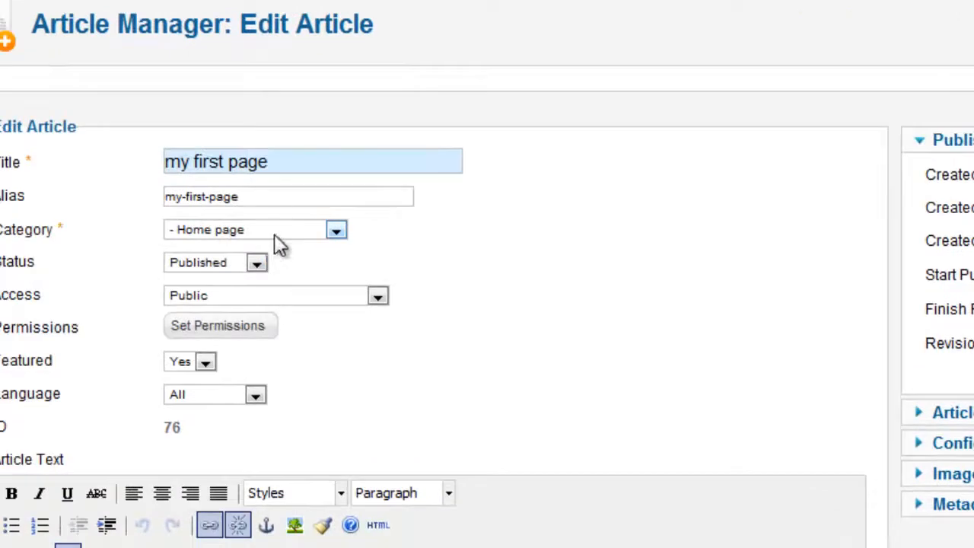
{"action": "left_click", "coordinate": [274, 233]}
{"action": "left_click_drag", "start_coordinate": [336, 304], "coordinate": [334, 439]}
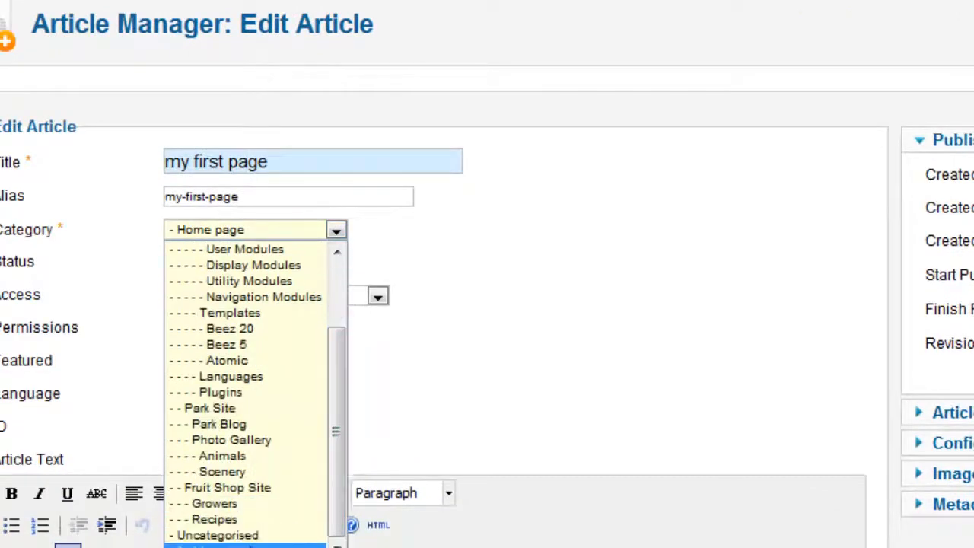
{"action": "left_click", "coordinate": [250, 546]}
{"action": "left_click", "coordinate": [785, 102]}
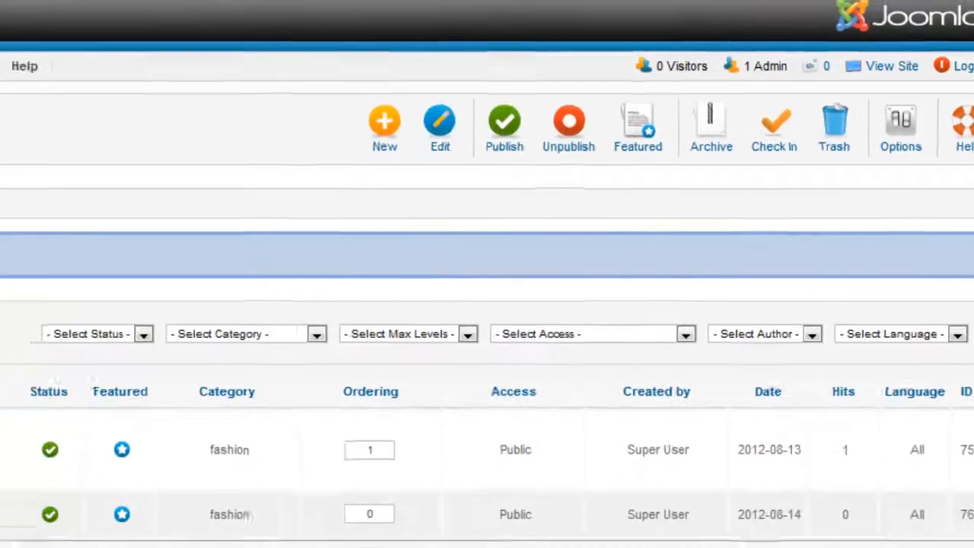
{"action": "mouse_move", "coordinate": [126, 134]}
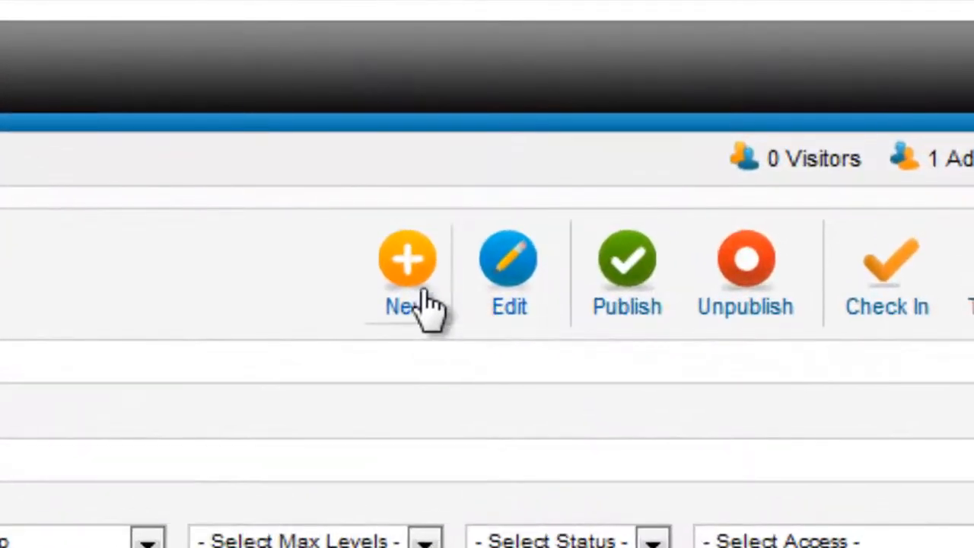
Start a new menu item and title it 'all fashion'.
{"action": "left_click", "coordinate": [424, 304]}
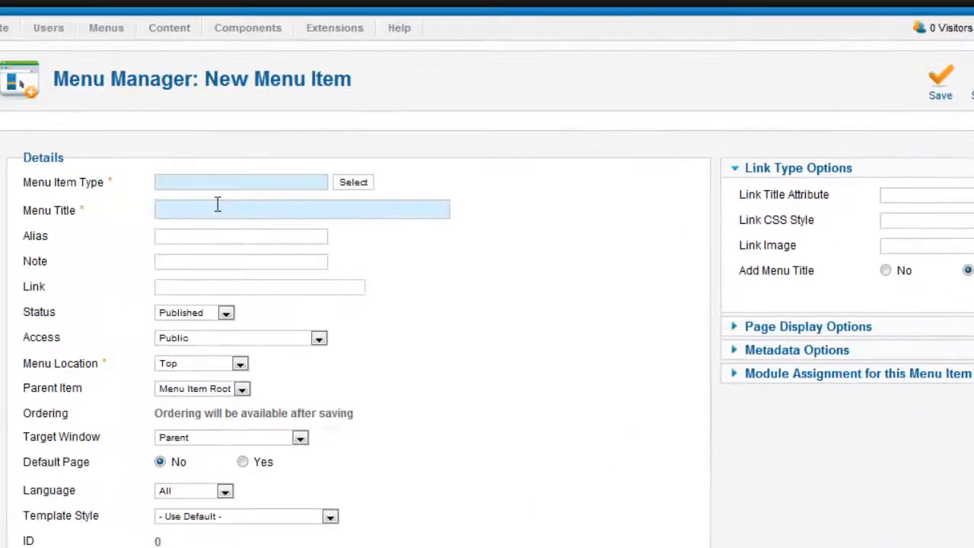
{"action": "left_click", "coordinate": [117, 240]}
{"action": "type", "text": "list fas"}
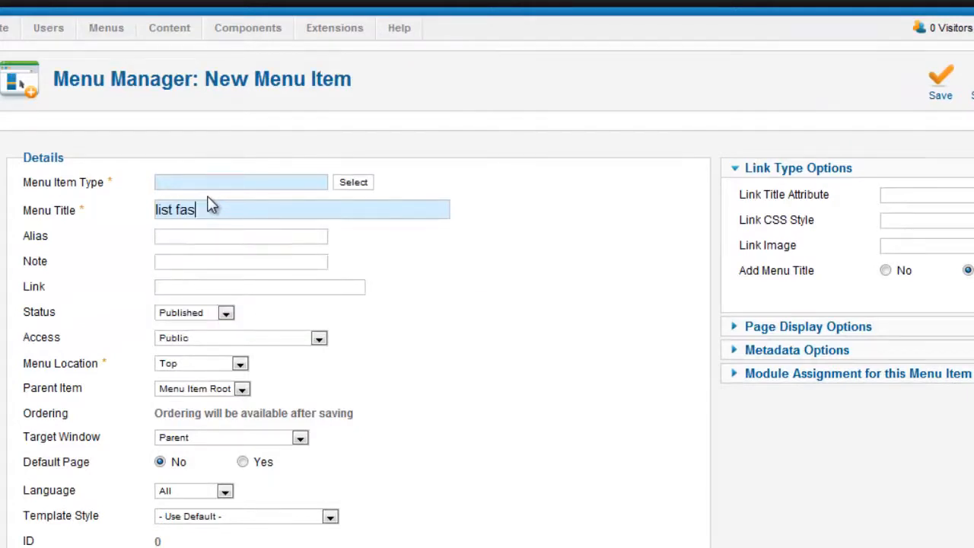
{"action": "key", "text": "BackSpace"}
{"action": "key", "text": "BackSpace"}
{"action": "key", "text": "BackSpace"}
{"action": "key", "text": "BackSpace"}
{"action": "key", "text": "BackSpace"}
{"action": "key", "text": "BackSpace"}
{"action": "key", "text": "BackSpace"}
{"action": "key", "text": "BackSpace"}
{"action": "type", "text": "all fa"}
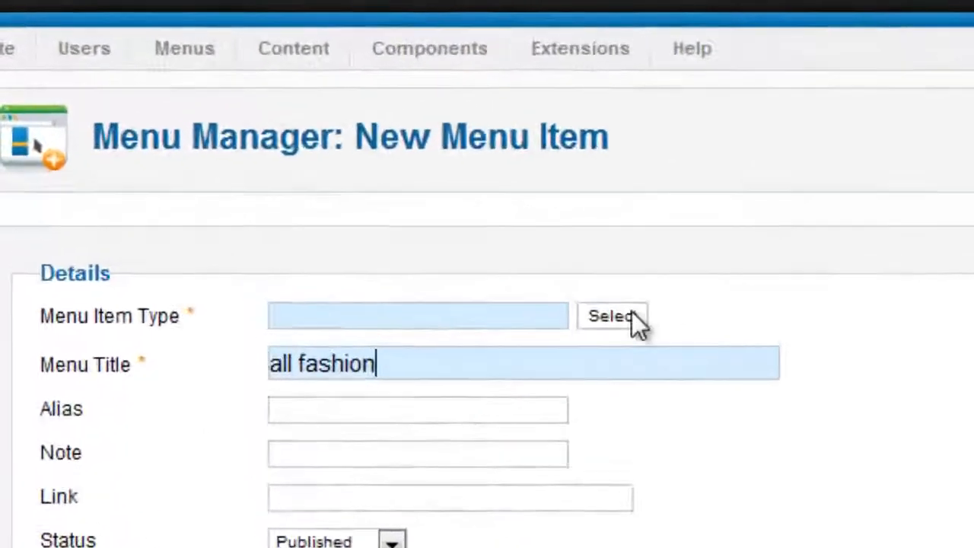
Make the item a Category Blog drawing from the fashion category.
{"action": "left_click", "coordinate": [353, 181]}
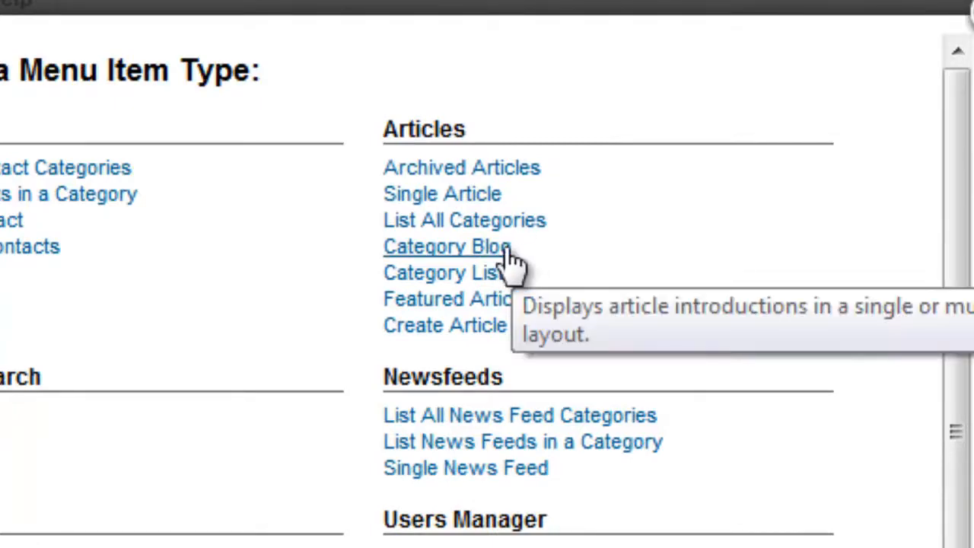
{"action": "left_click", "coordinate": [502, 251]}
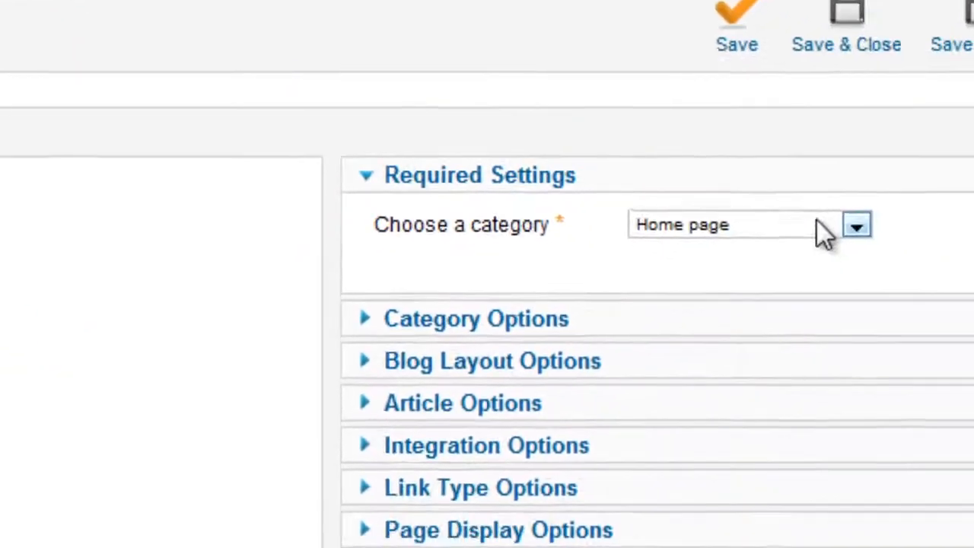
{"action": "left_click", "coordinate": [819, 222]}
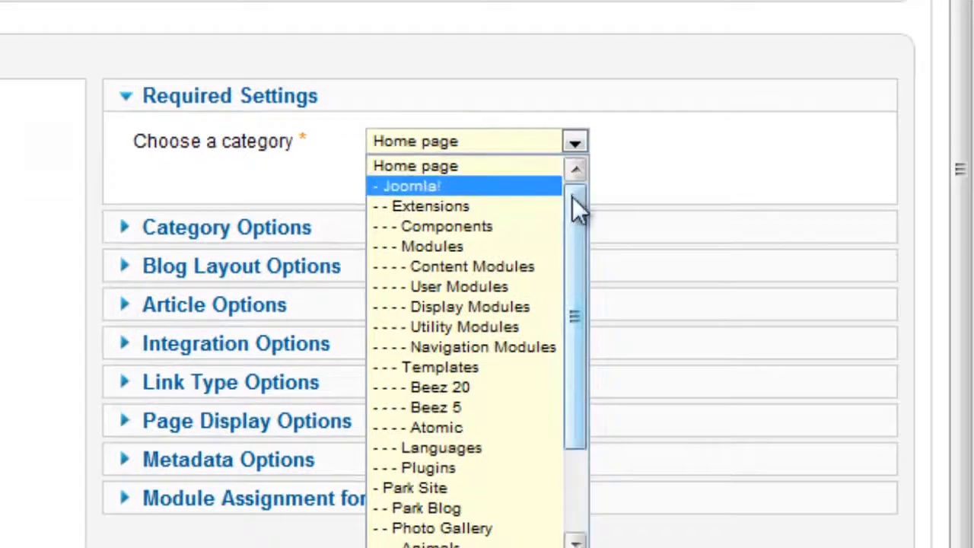
{"action": "left_click_drag", "start_coordinate": [573, 199], "coordinate": [593, 381]}
{"action": "left_click", "coordinate": [403, 542]}
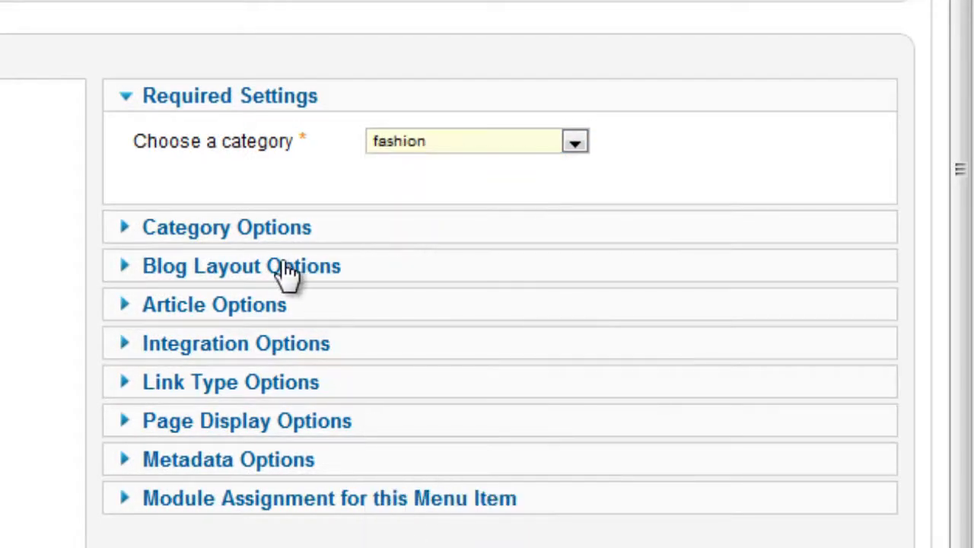
{"action": "left_click", "coordinate": [270, 228]}
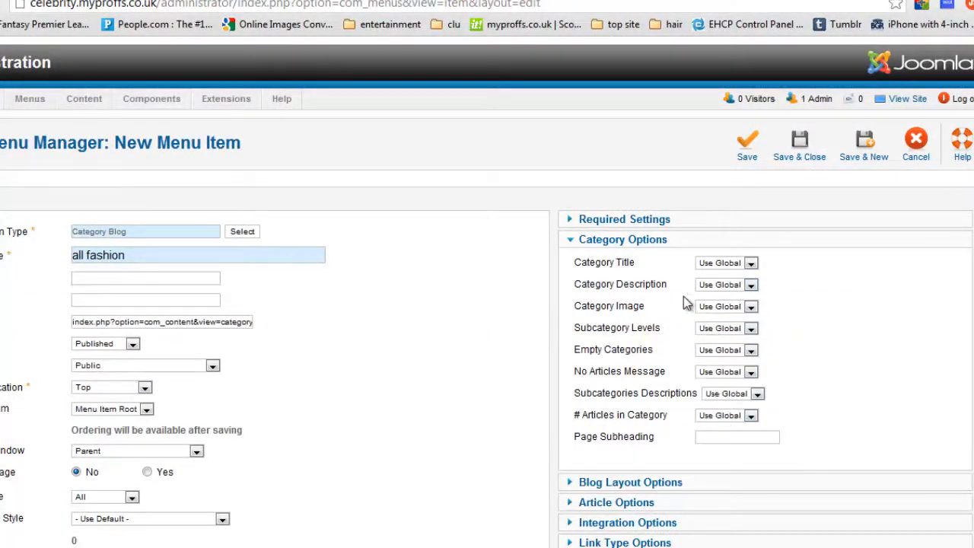
In Blog Layout Options, enter 1 leading, 4 intro articles, 2 columns and 3 links.
{"action": "left_click", "coordinate": [627, 245]}
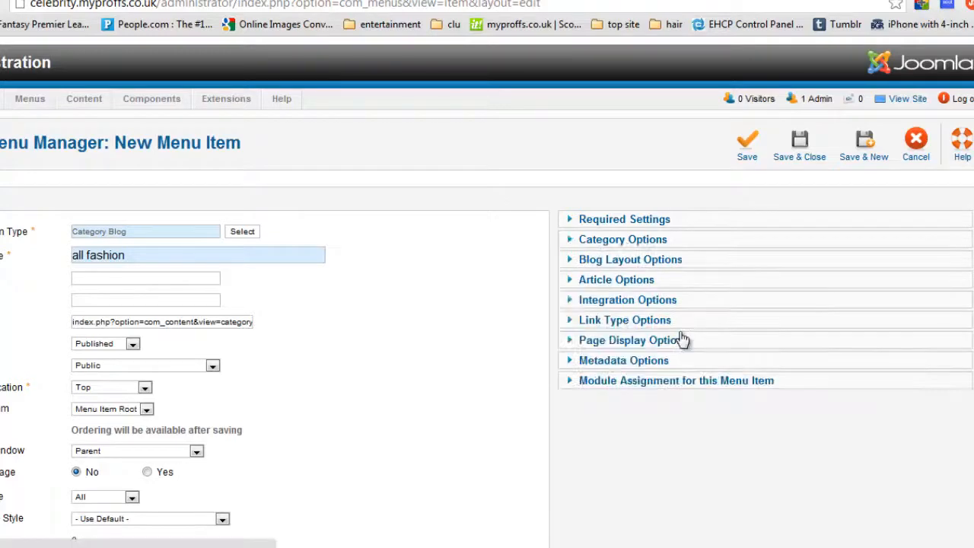
{"action": "left_click", "coordinate": [626, 260]}
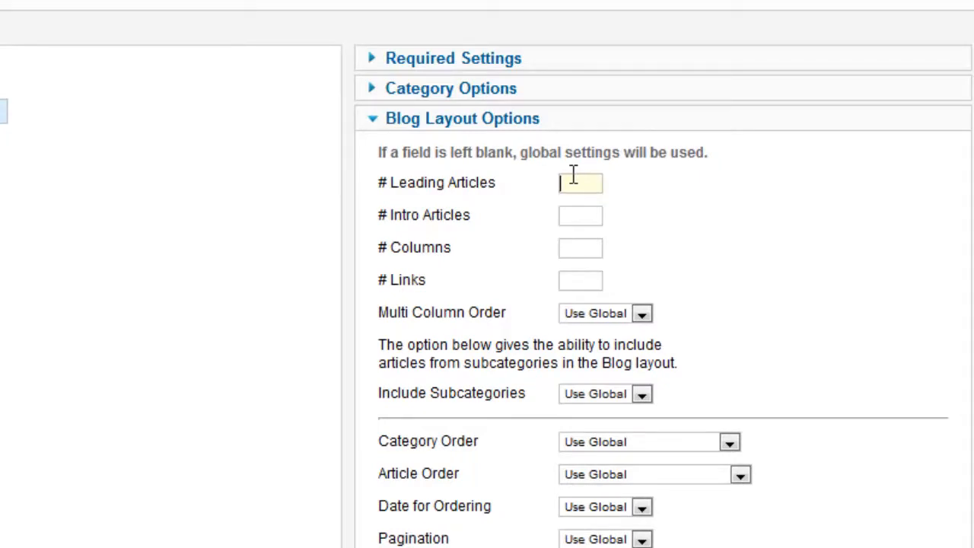
{"action": "type", "text": "1"}
{"action": "type", "text": "4"}
{"action": "type", "text": "2"}
{"action": "left_click", "coordinate": [760, 276]}
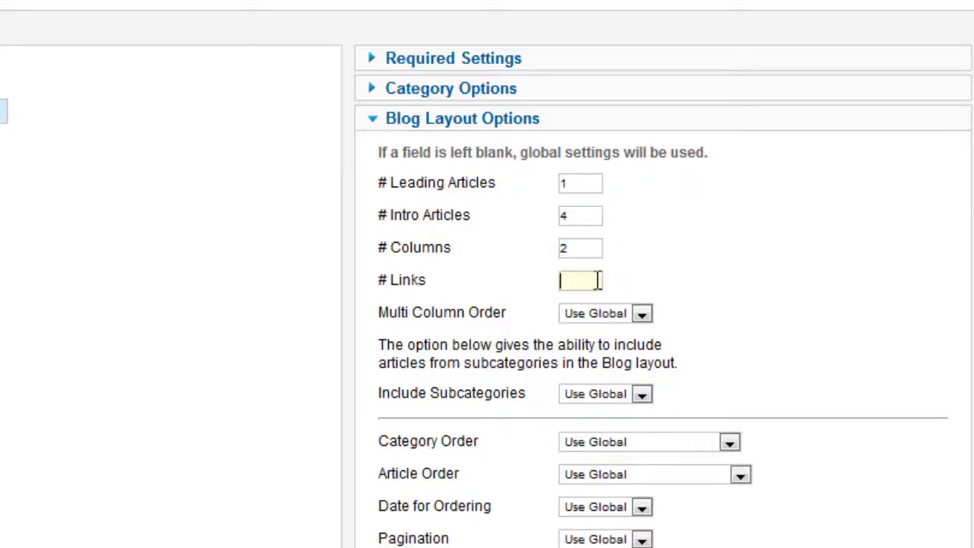
{"action": "type", "text": "3"}
{"action": "left_click", "coordinate": [739, 167]}
{"action": "scroll", "coordinate": [120, 220], "scroll_direction": "down", "scroll_amount": 5}
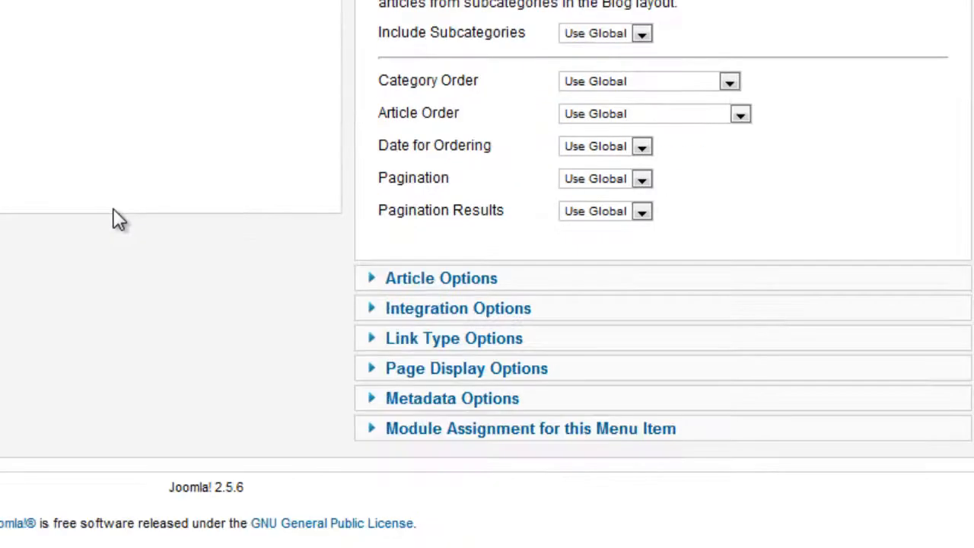
{"action": "scroll", "coordinate": [116, 218], "scroll_direction": "up", "scroll_amount": 5}
{"action": "scroll", "coordinate": [114, 217], "scroll_direction": "down", "scroll_amount": 3}
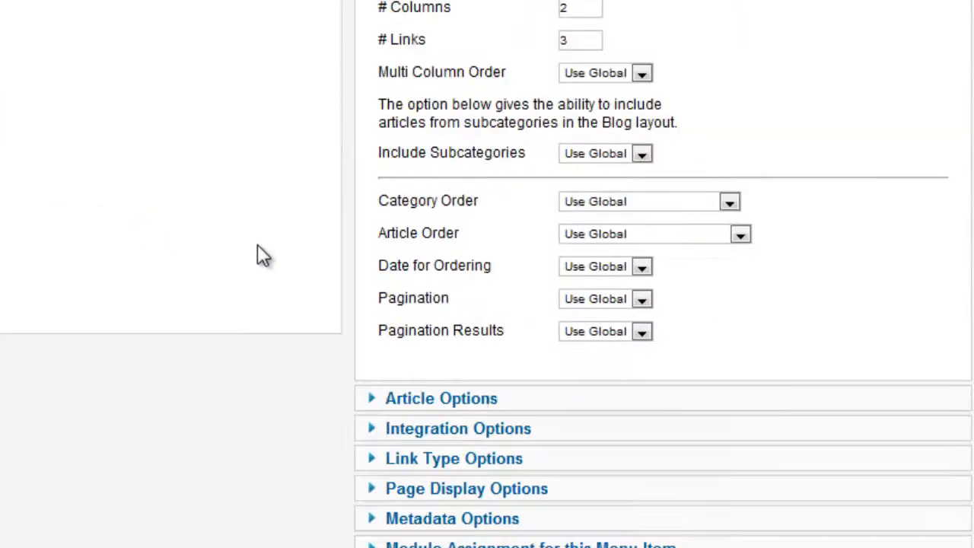
Hide icons, the print and email icons, hit counts and unauthorised links on the blog page.
{"action": "left_click", "coordinate": [465, 404]}
{"action": "scroll", "coordinate": [582, 298], "scroll_direction": "down", "scroll_amount": 6}
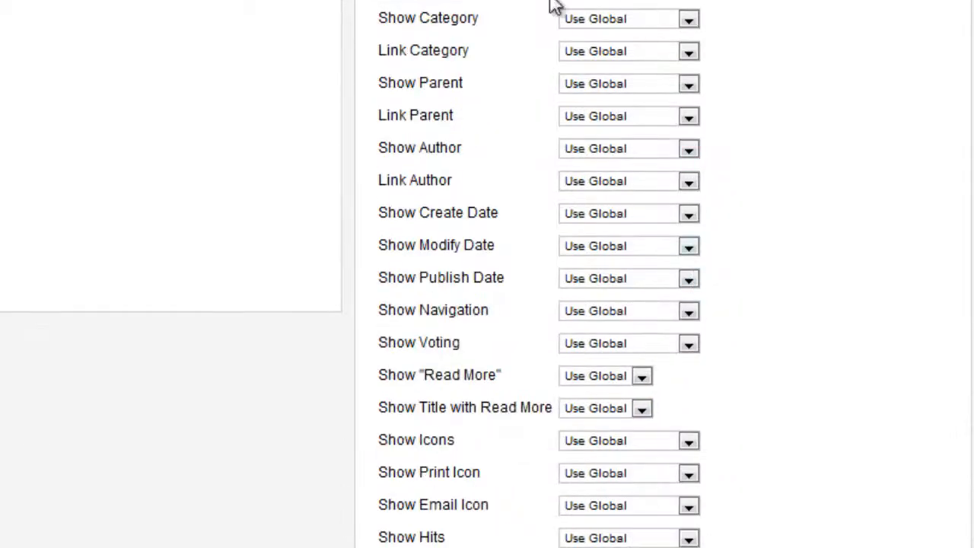
{"action": "scroll", "coordinate": [539, 396], "scroll_direction": "down", "scroll_amount": 6}
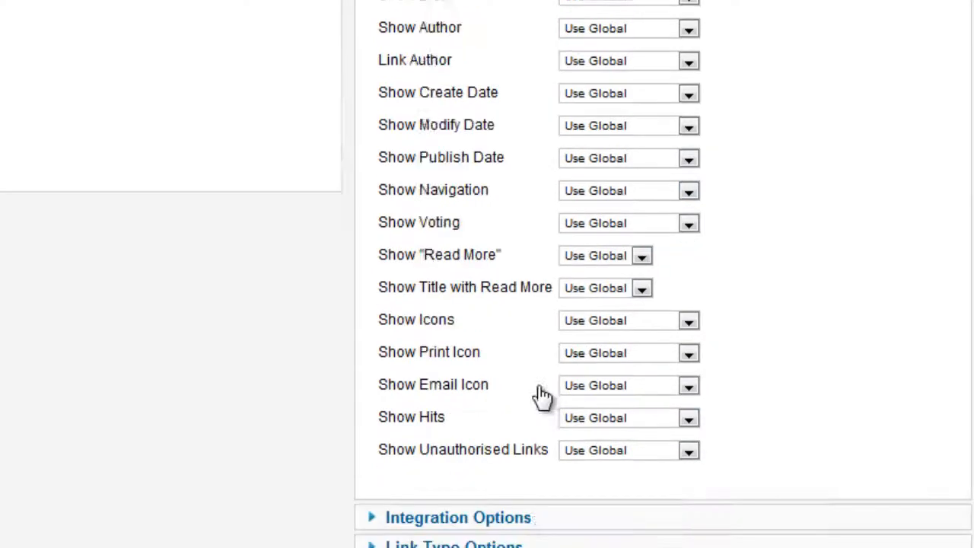
{"action": "left_click", "coordinate": [597, 202]}
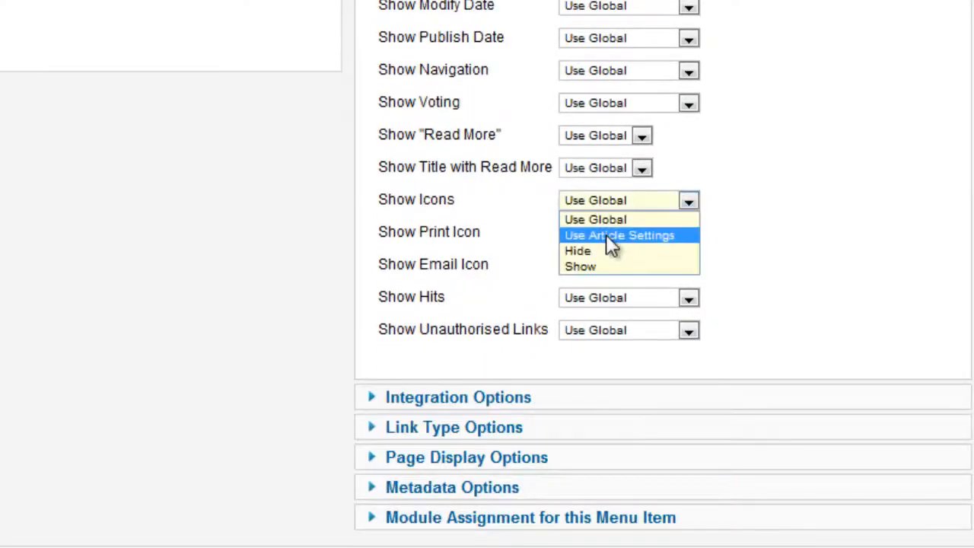
{"action": "left_click", "coordinate": [597, 250]}
{"action": "left_click", "coordinate": [605, 234]}
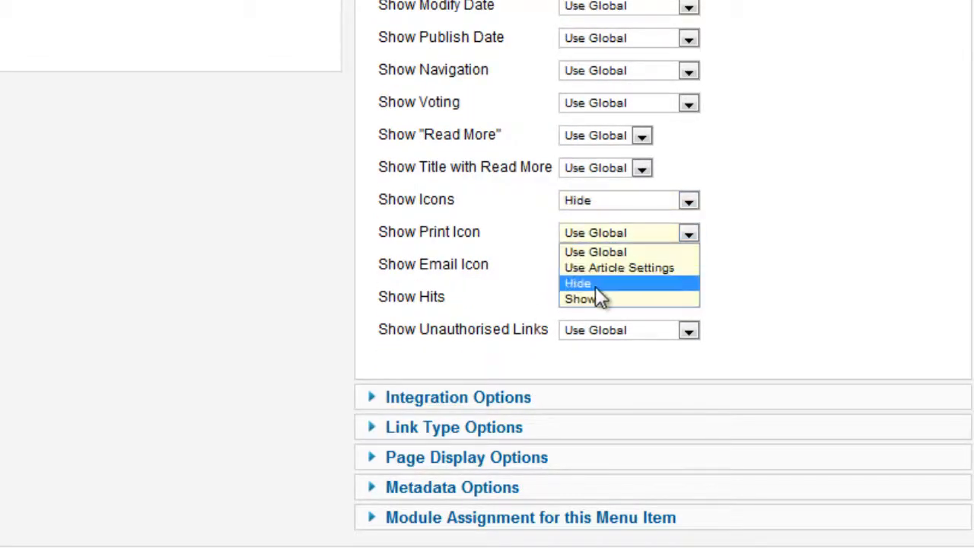
{"action": "left_click", "coordinate": [595, 283]}
{"action": "left_click", "coordinate": [611, 266]}
{"action": "left_click", "coordinate": [603, 315]}
{"action": "left_click", "coordinate": [601, 300]}
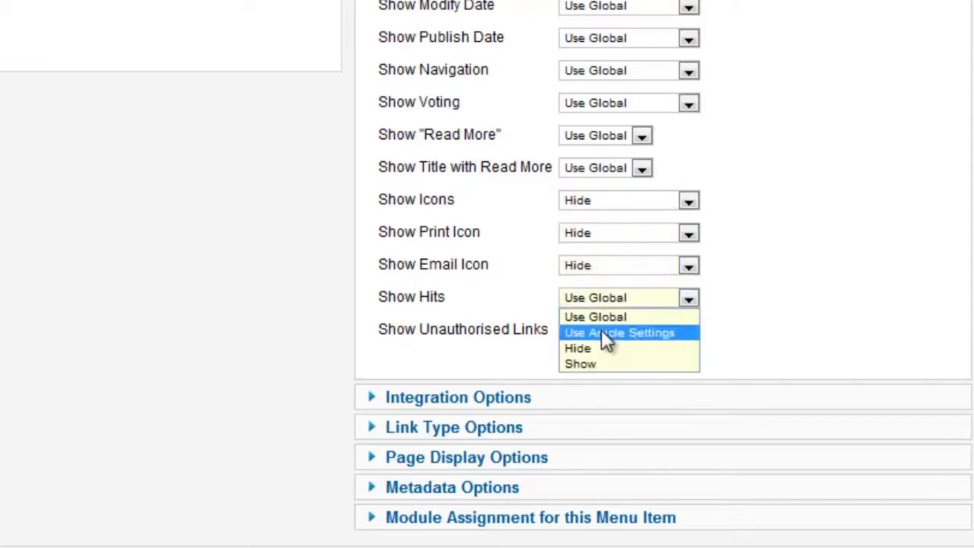
{"action": "left_click", "coordinate": [605, 348]}
{"action": "left_click", "coordinate": [609, 333]}
{"action": "left_click", "coordinate": [595, 382]}
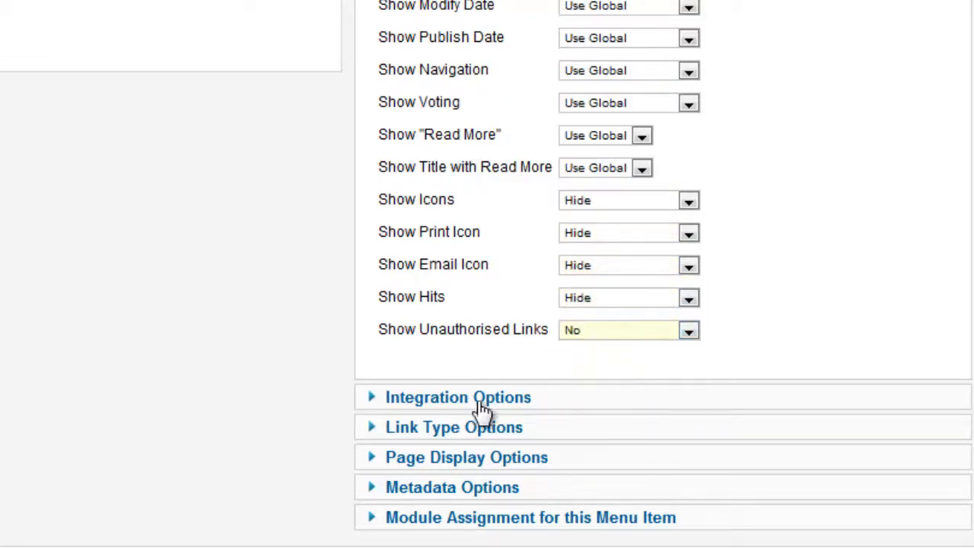
Review the Integration, Link Type, Page Display and Metadata options, then save and close the item.
{"action": "left_click", "coordinate": [456, 399]}
{"action": "left_click", "coordinate": [455, 173]}
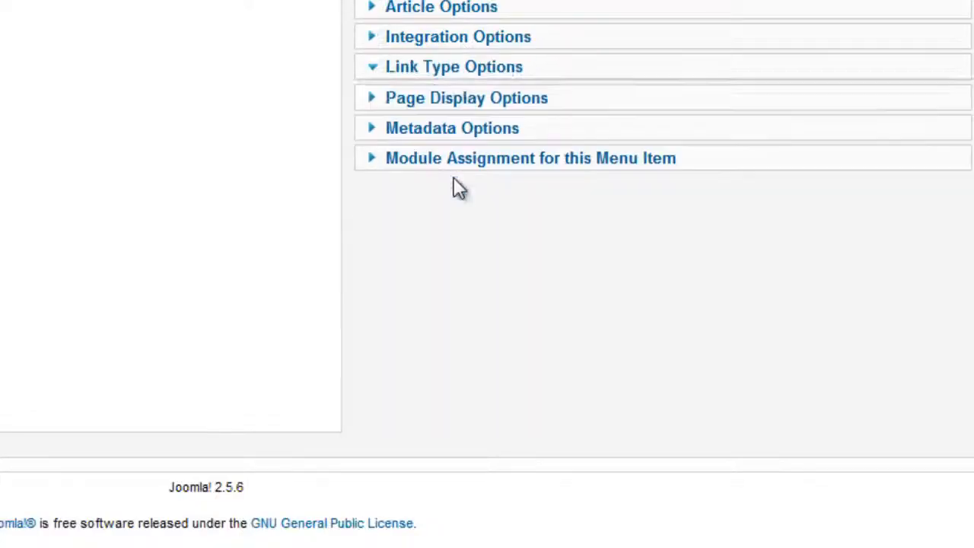
{"action": "left_click", "coordinate": [496, 278]}
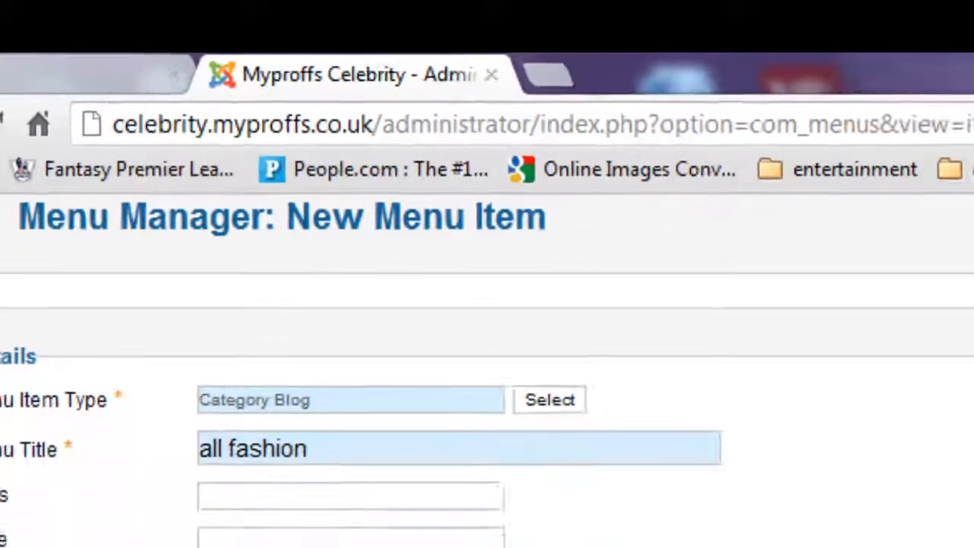
{"action": "left_click", "coordinate": [759, 271]}
{"action": "left_click", "coordinate": [758, 272]}
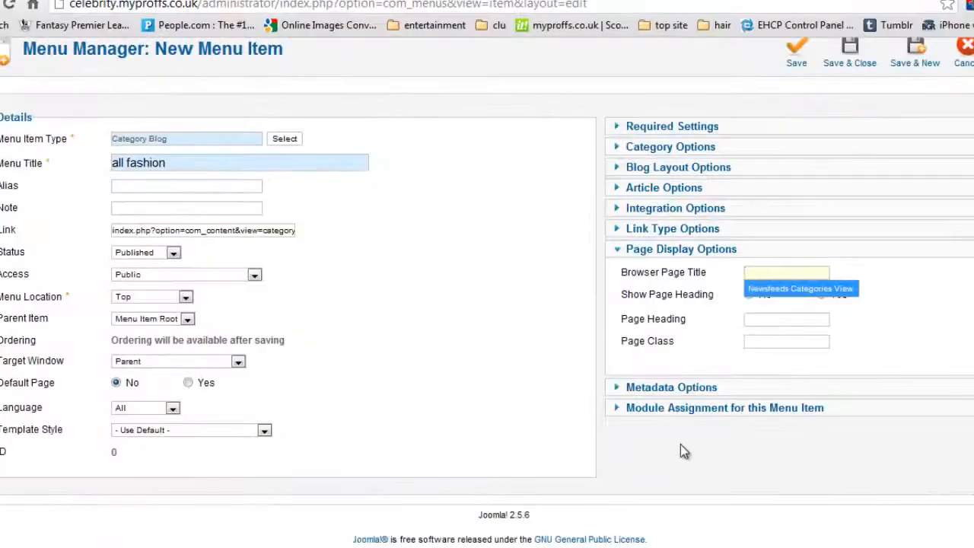
{"action": "left_click", "coordinate": [668, 391]}
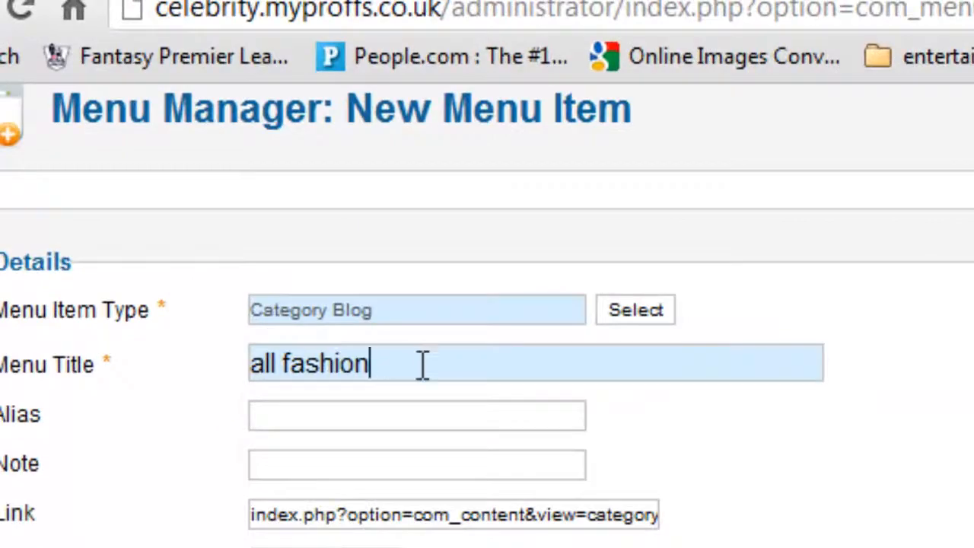
{"action": "left_click_drag", "start_coordinate": [422, 366], "coordinate": [228, 353]}
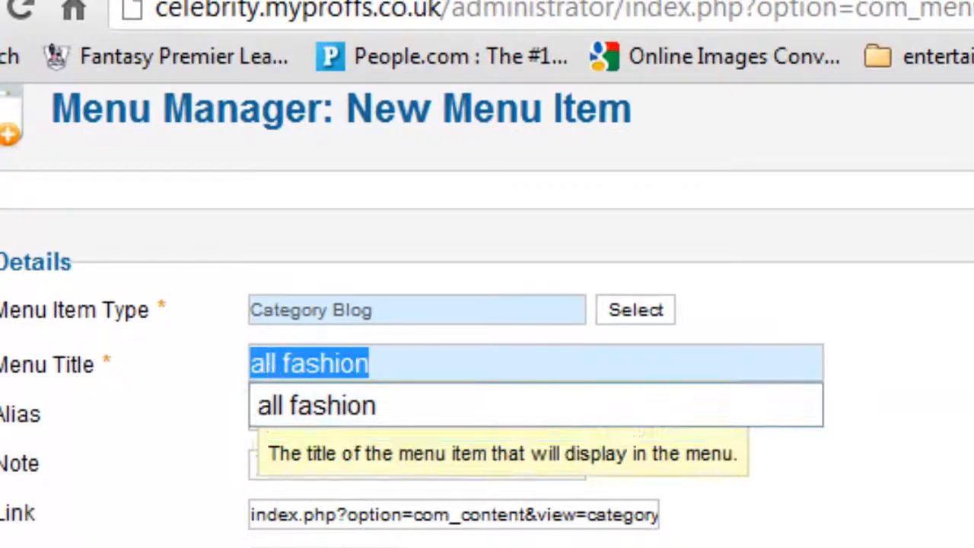
{"action": "left_click", "coordinate": [913, 456]}
{"action": "scroll", "coordinate": [913, 456], "scroll_direction": "up", "scroll_amount": 3}
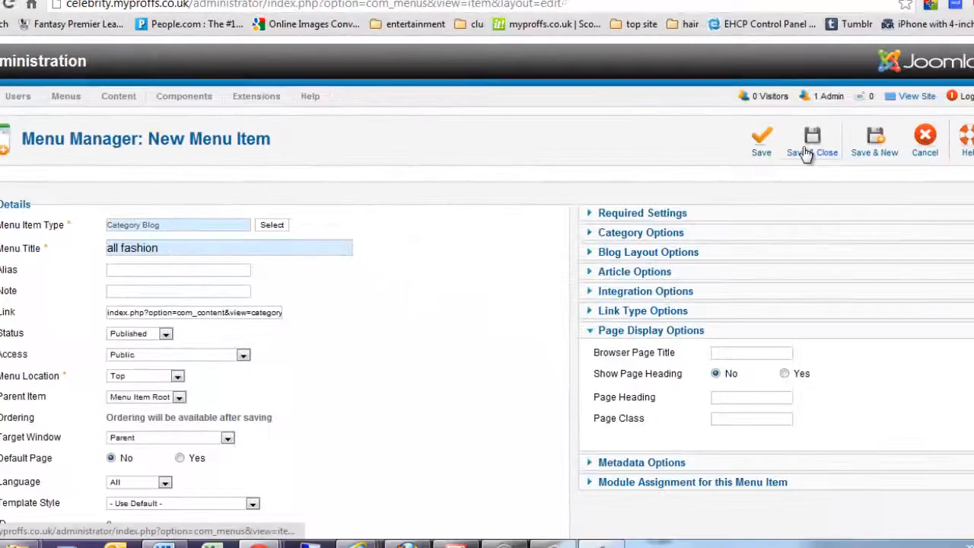
{"action": "left_click", "coordinate": [807, 153]}
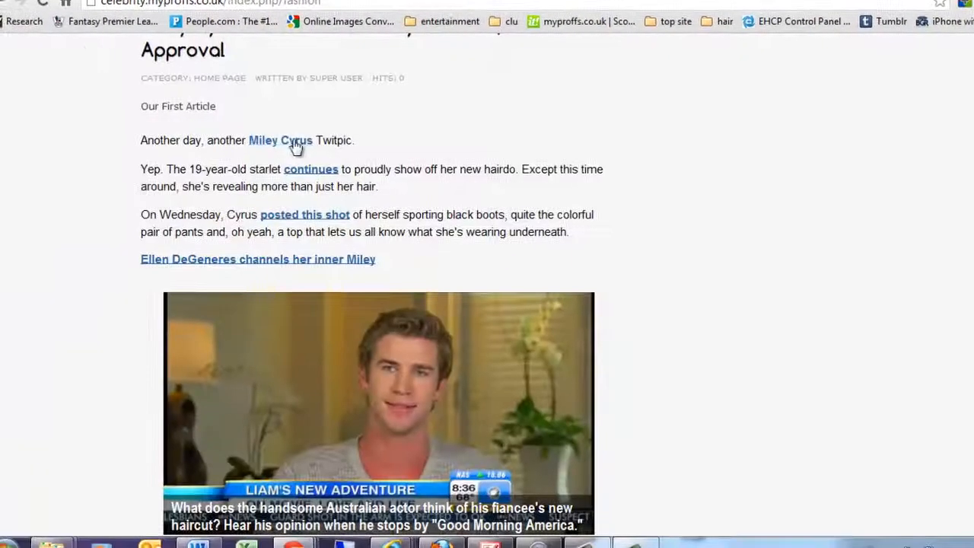
From the site's home page, open the all fashion tab and scroll its fashion articles, then return to admin.
{"action": "scroll", "coordinate": [296, 147], "scroll_direction": "up", "scroll_amount": 3}
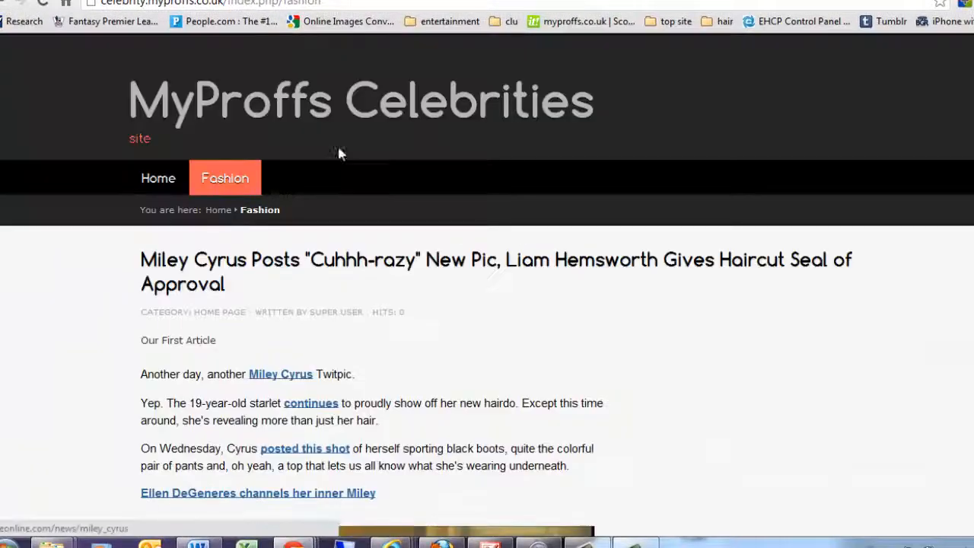
{"action": "left_click", "coordinate": [163, 185]}
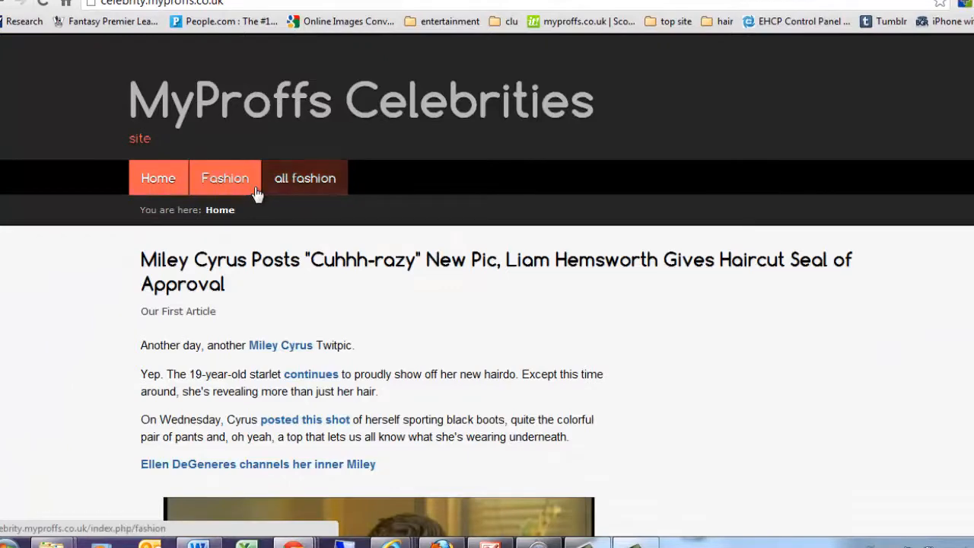
{"action": "left_click", "coordinate": [308, 190]}
{"action": "scroll", "coordinate": [432, 263], "scroll_direction": "down", "scroll_amount": 6}
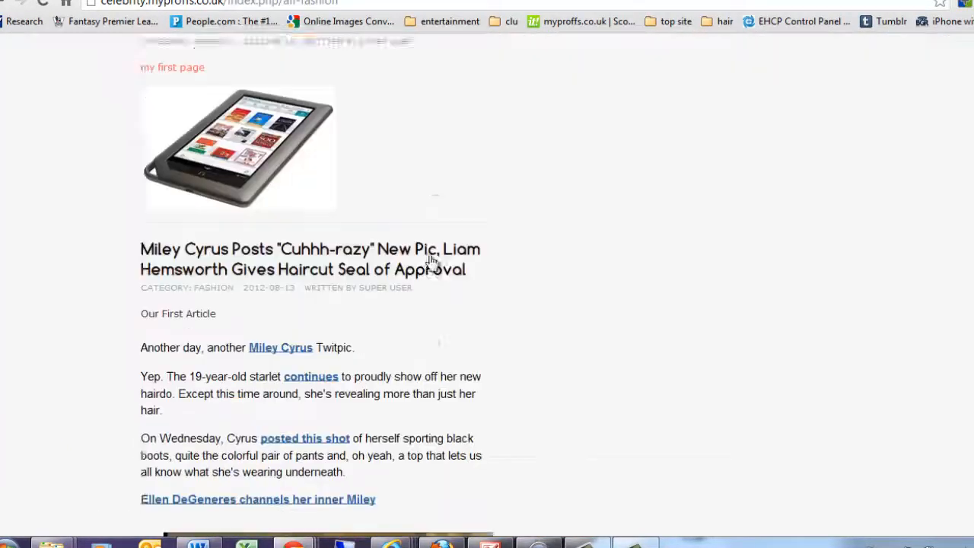
{"action": "scroll", "coordinate": [430, 266], "scroll_direction": "down", "scroll_amount": 4}
{"action": "scroll", "coordinate": [395, 266], "scroll_direction": "up", "scroll_amount": 10}
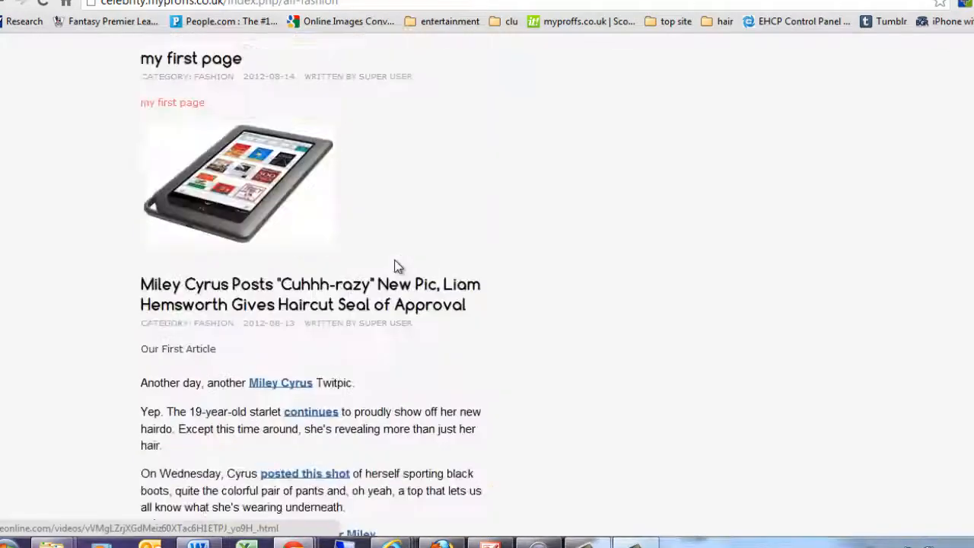
{"action": "scroll", "coordinate": [396, 262], "scroll_direction": "down", "scroll_amount": 2}
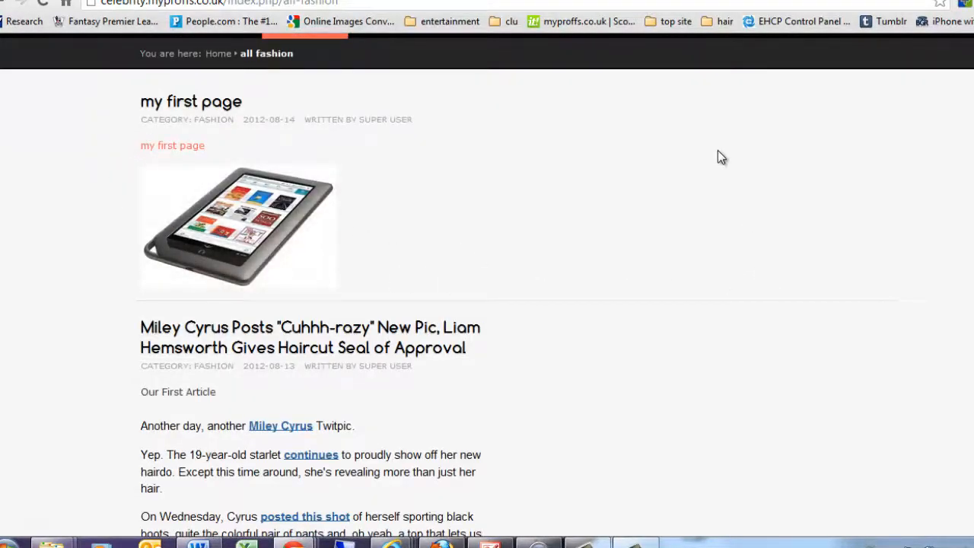
{"action": "scroll", "coordinate": [342, 214], "scroll_direction": "down", "scroll_amount": 4}
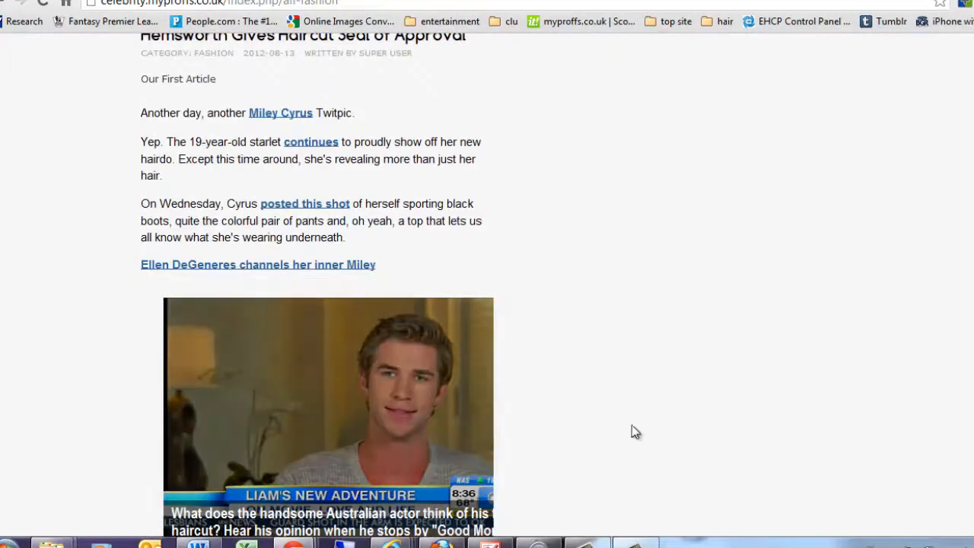
{"action": "left_click", "coordinate": [243, 0]}
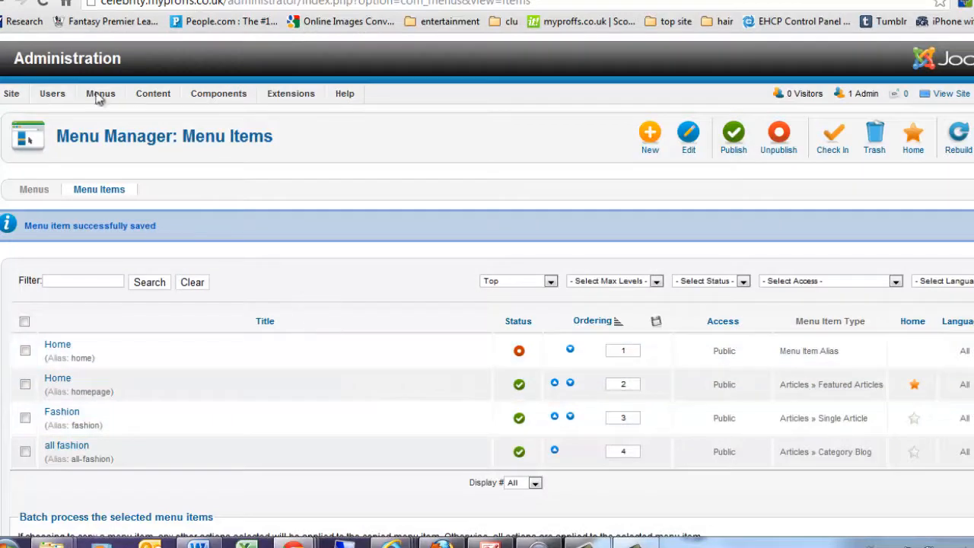
Back in the administrator, open Extensions > Module Manager.
{"action": "left_click", "coordinate": [190, 1]}
{"action": "scroll", "coordinate": [913, 274], "scroll_direction": "up", "scroll_amount": 5}
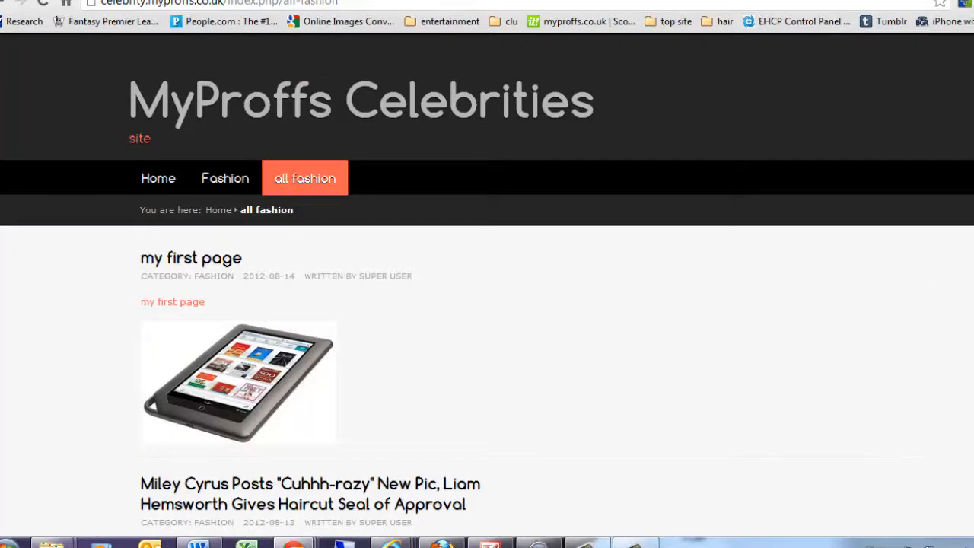
{"action": "left_click", "coordinate": [92, 1]}
{"action": "mouse_move", "coordinate": [239, 113]}
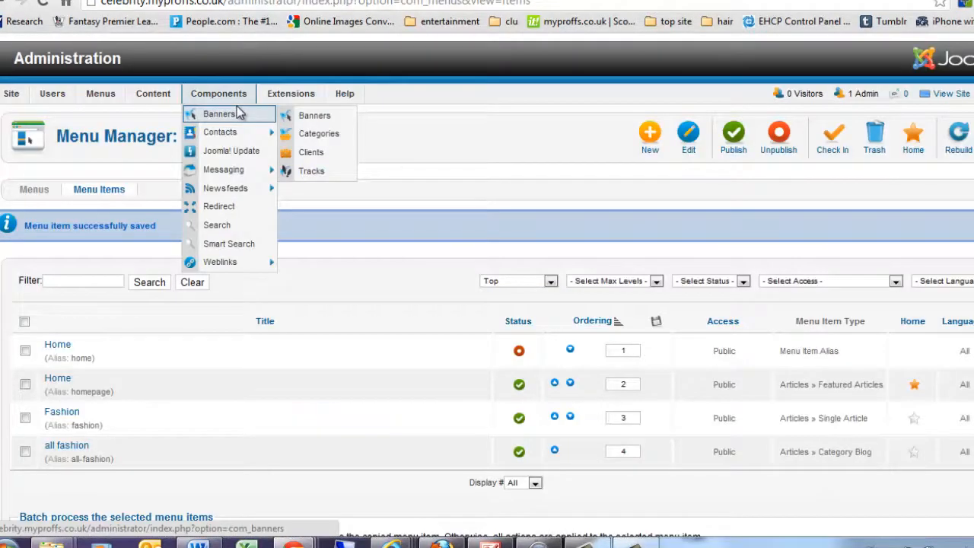
{"action": "mouse_move", "coordinate": [295, 96]}
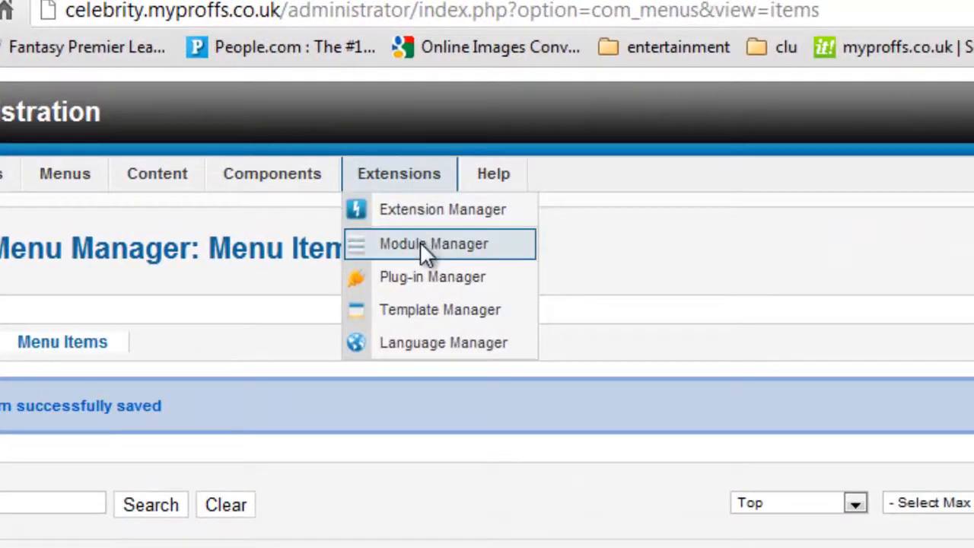
{"action": "left_click", "coordinate": [420, 242]}
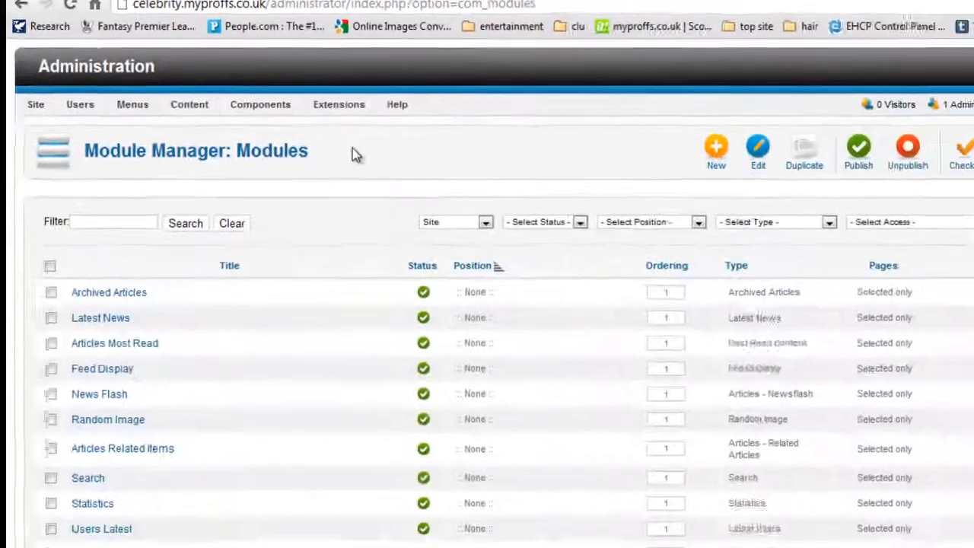
Scroll the site modules list and open the access level and module type filters.
{"action": "scroll", "coordinate": [190, 81], "scroll_direction": "down", "scroll_amount": 2}
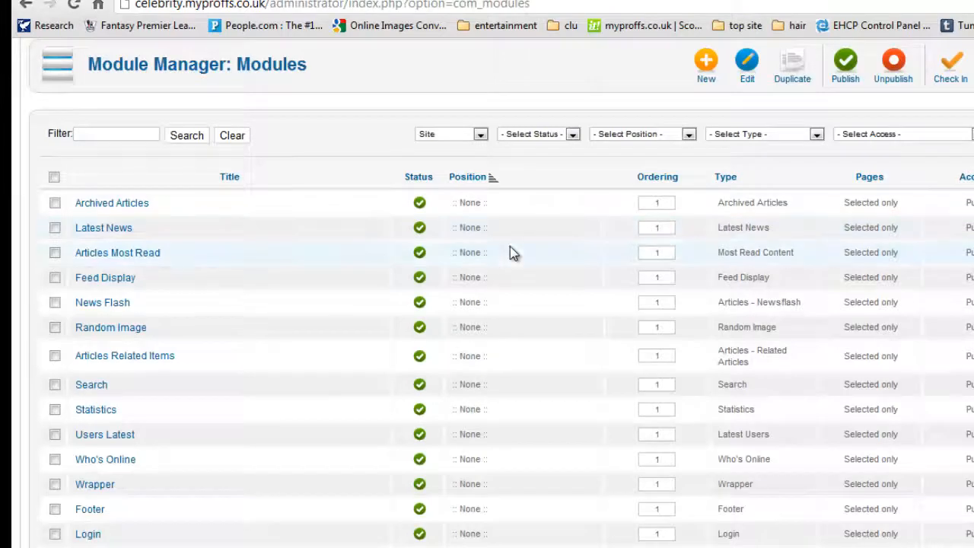
{"action": "scroll", "coordinate": [509, 253], "scroll_direction": "down", "scroll_amount": 3}
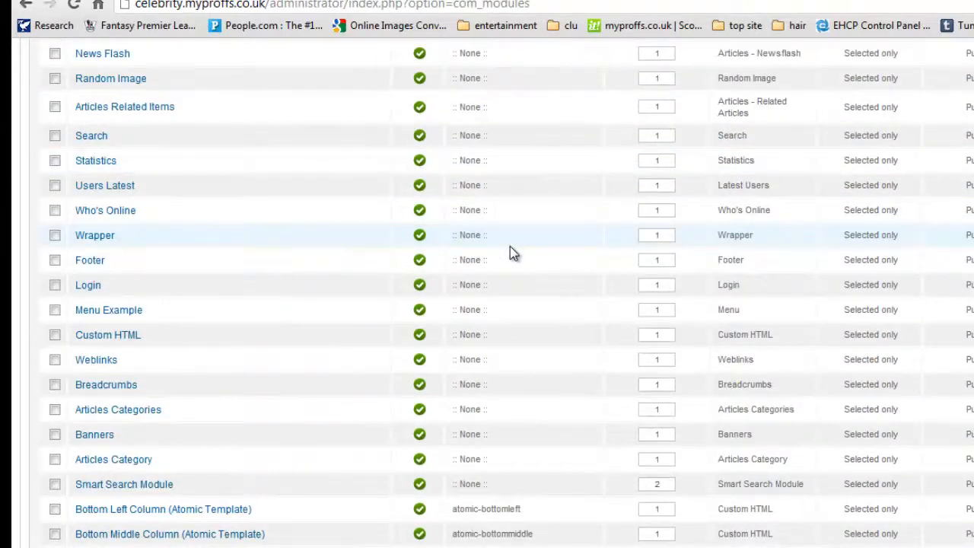
{"action": "scroll", "coordinate": [510, 249], "scroll_direction": "down", "scroll_amount": 2}
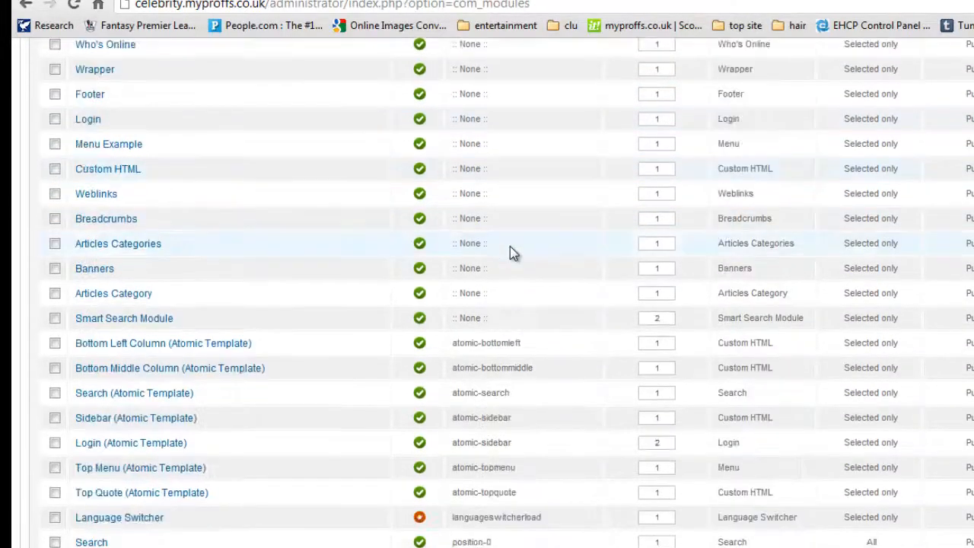
{"action": "scroll", "coordinate": [511, 249], "scroll_direction": "up", "scroll_amount": 3}
{"action": "scroll", "coordinate": [511, 249], "scroll_direction": "down", "scroll_amount": 3}
{"action": "scroll", "coordinate": [509, 253], "scroll_direction": "up", "scroll_amount": 10}
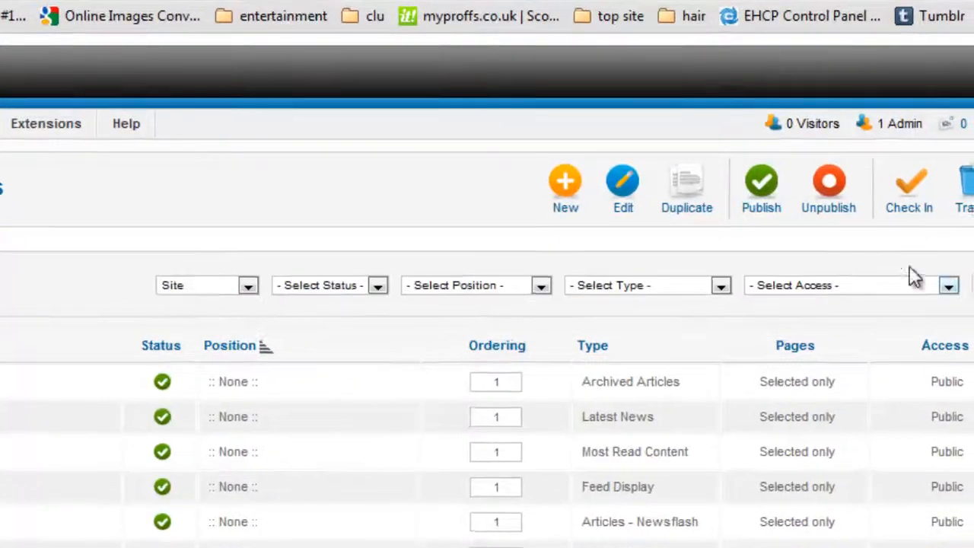
{"action": "left_click", "coordinate": [839, 219]}
{"action": "left_click", "coordinate": [676, 288]}
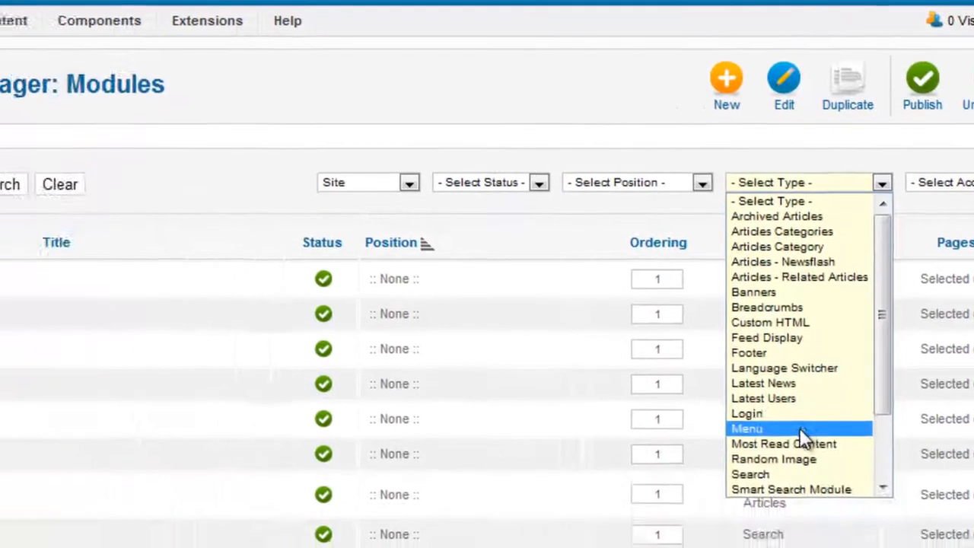
Filter the modules to type Menu and open the Main Menu module for editing.
{"action": "left_click", "coordinate": [590, 531]}
{"action": "scroll", "coordinate": [388, 200], "scroll_direction": "down", "scroll_amount": 3}
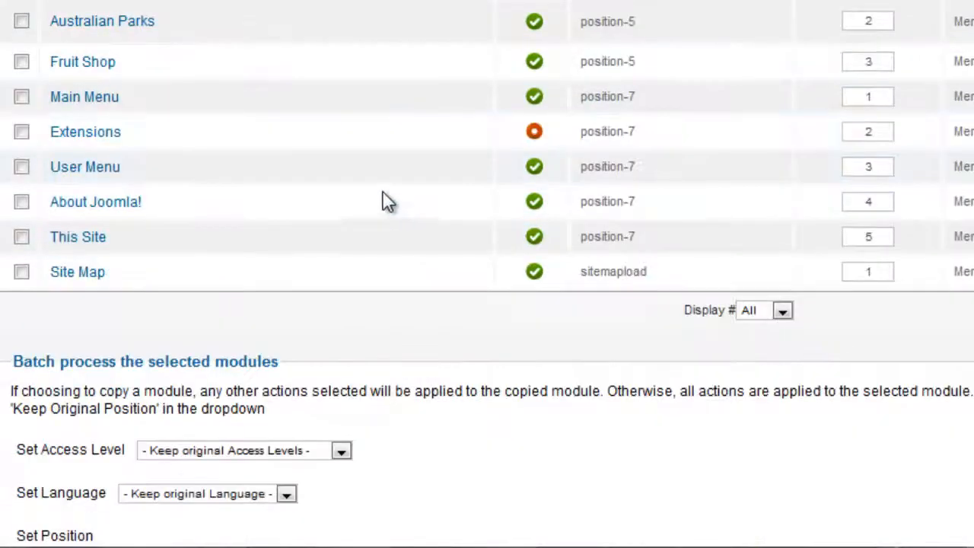
{"action": "left_click", "coordinate": [95, 99]}
Set the module position to 'right' from the TFJYATALITEVERSION template's positions.
{"action": "scroll", "coordinate": [475, 176], "scroll_direction": "down", "scroll_amount": 2}
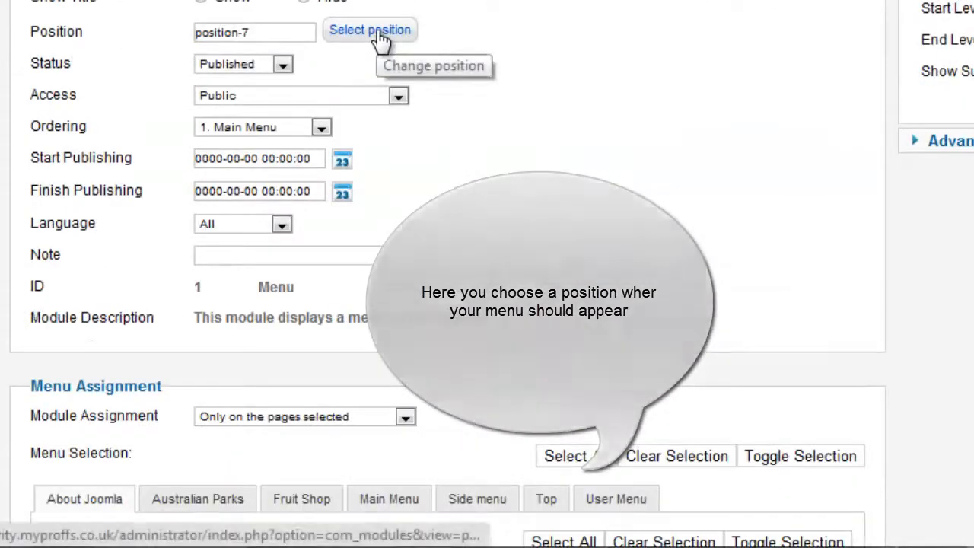
{"action": "left_click", "coordinate": [379, 35]}
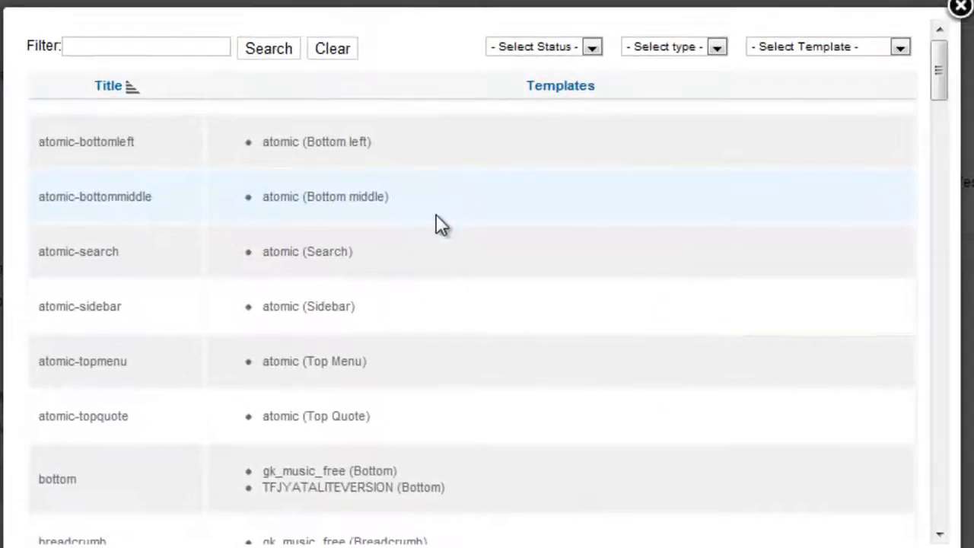
{"action": "scroll", "coordinate": [452, 205], "scroll_direction": "down", "scroll_amount": 6}
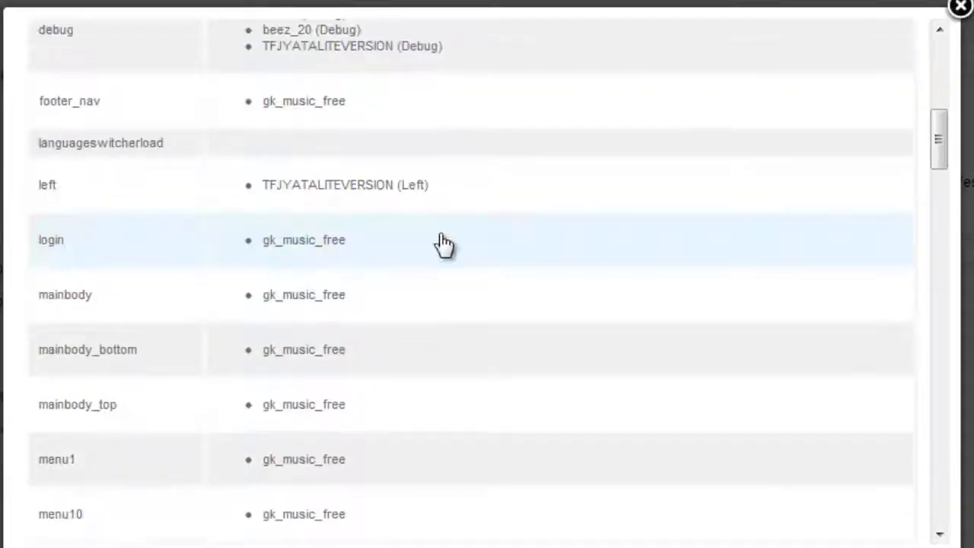
{"action": "scroll", "coordinate": [443, 243], "scroll_direction": "down", "scroll_amount": 8}
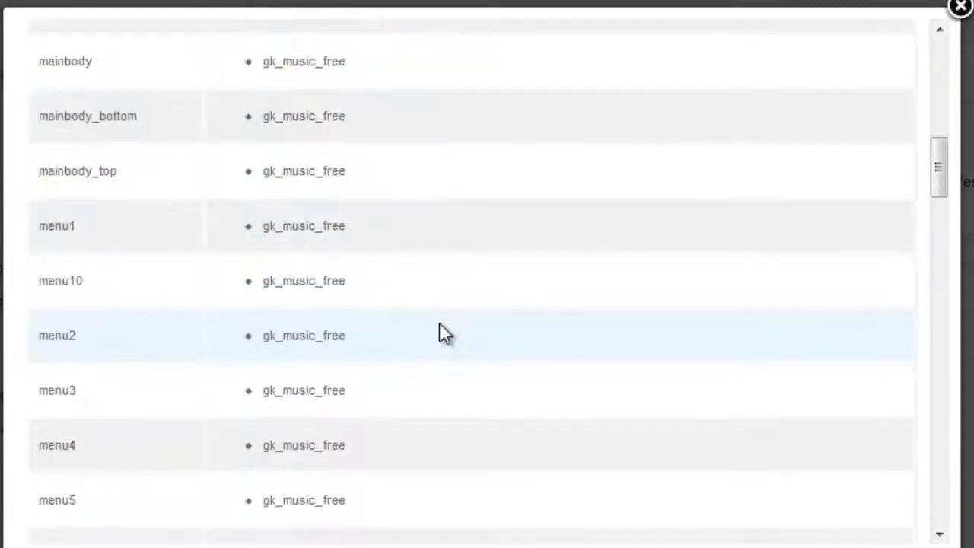
{"action": "scroll", "coordinate": [513, 348], "scroll_direction": "up", "scroll_amount": 20}
{"action": "left_click", "coordinate": [860, 172]}
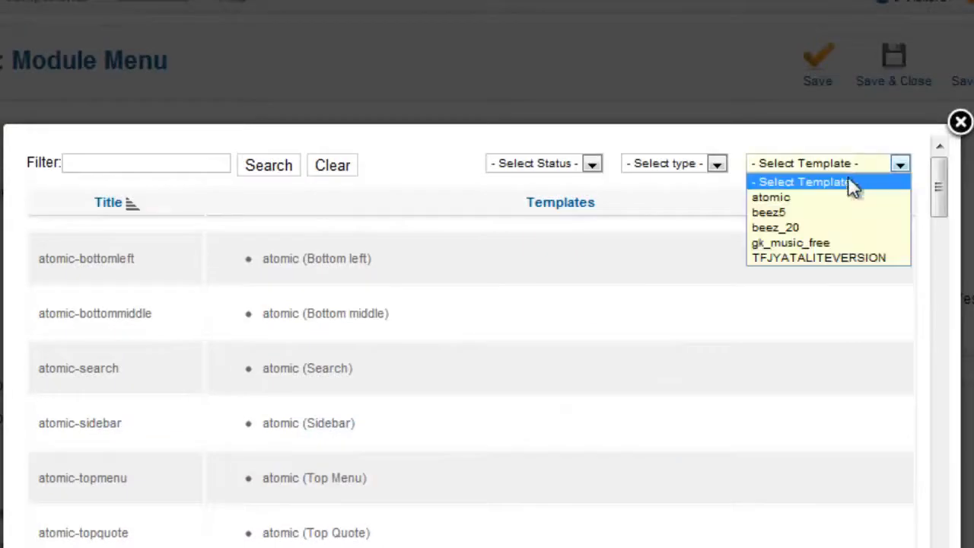
{"action": "left_click", "coordinate": [836, 255]}
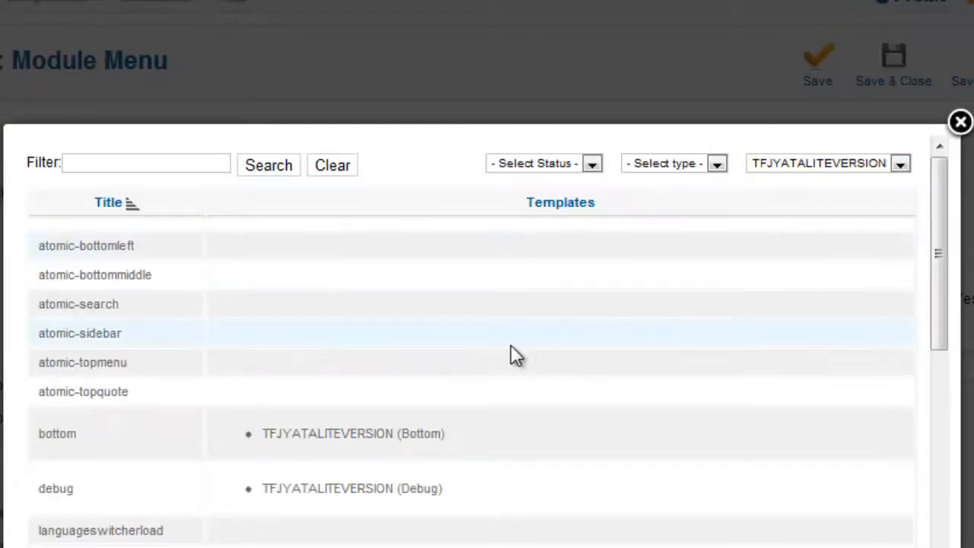
{"action": "scroll", "coordinate": [502, 350], "scroll_direction": "down", "scroll_amount": 10}
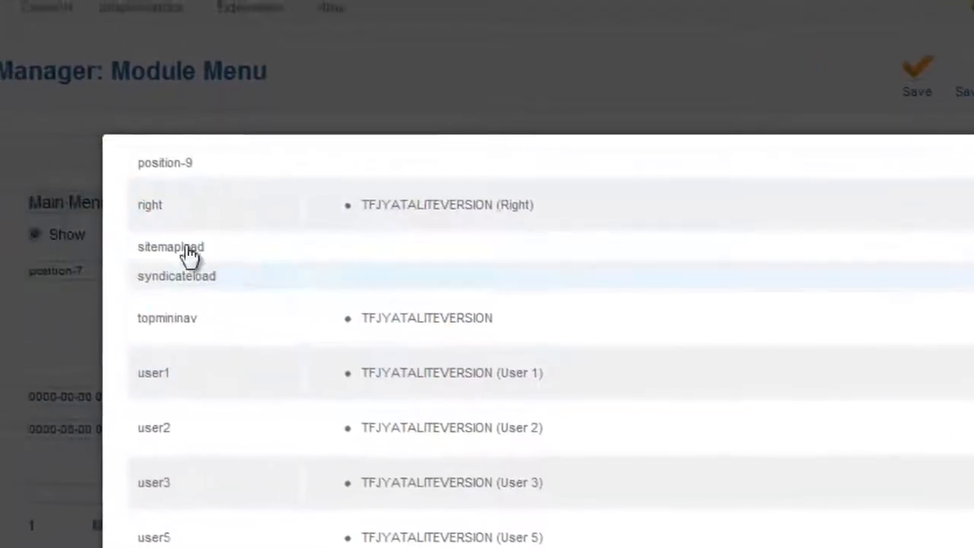
{"action": "left_click", "coordinate": [353, 196]}
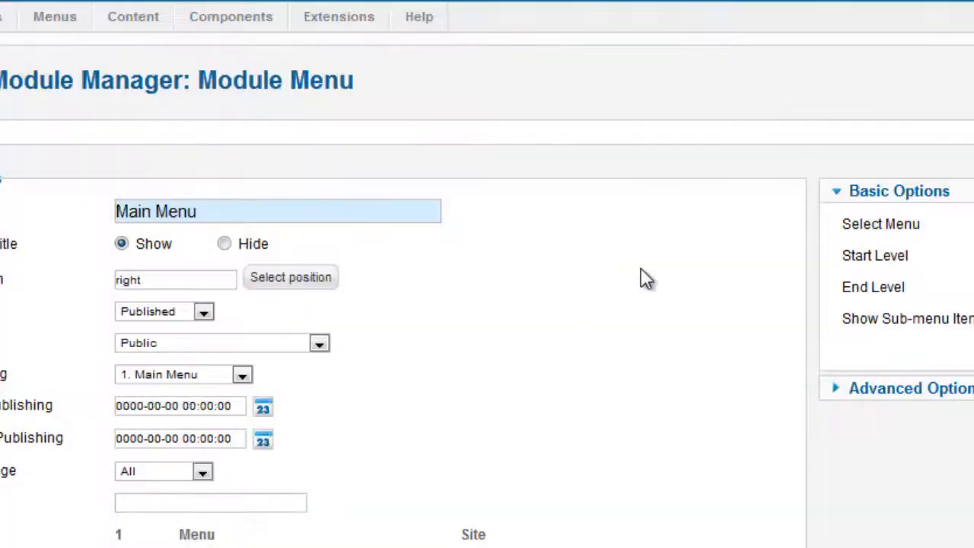
Expand the Australian Parks, Fruit Shop, Side and Top menu page lists under Menu Assignment.
{"action": "scroll", "coordinate": [646, 278], "scroll_direction": "down", "scroll_amount": 10}
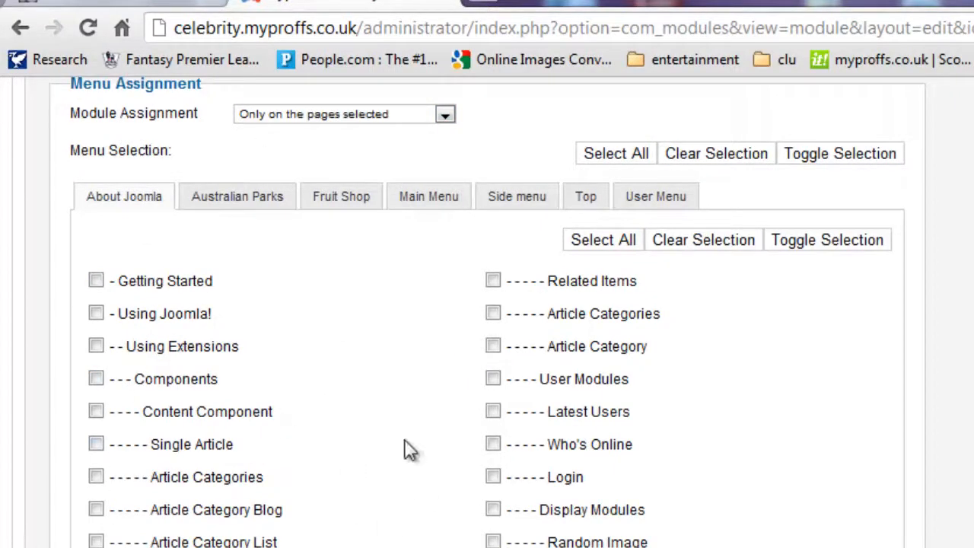
{"action": "left_click", "coordinate": [233, 203]}
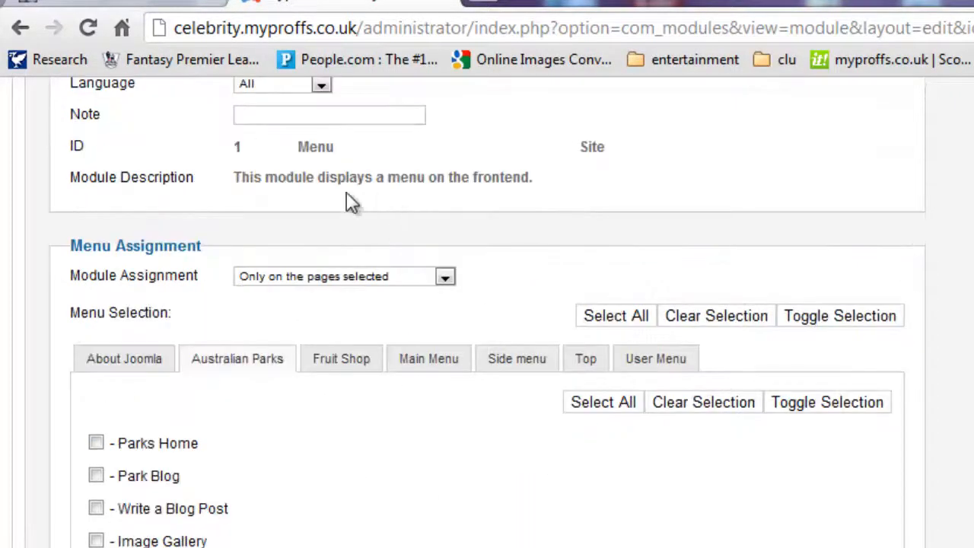
{"action": "left_click", "coordinate": [340, 373]}
{"action": "left_click", "coordinate": [525, 364]}
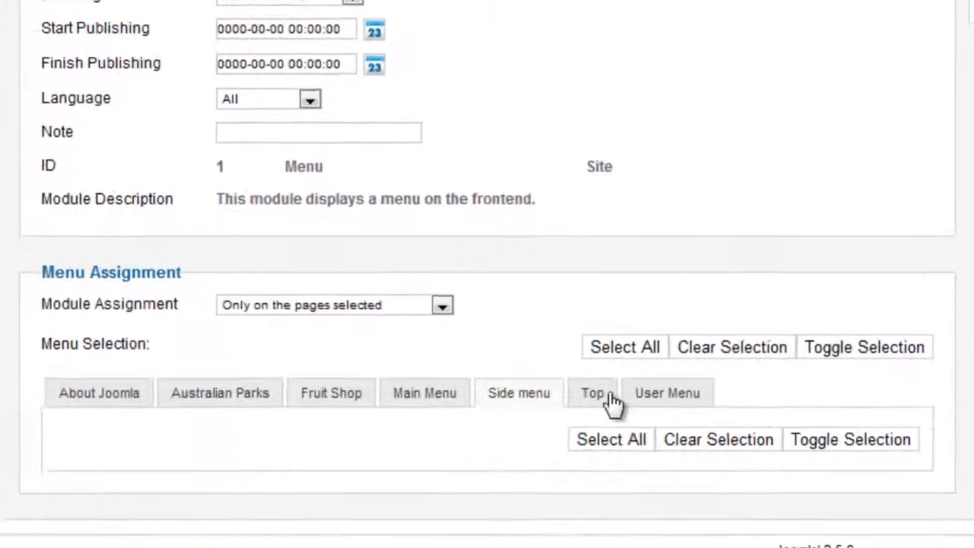
{"action": "left_click", "coordinate": [607, 396]}
Set Module Assignment to 'On all pages', save the module, and expand its advanced options.
{"action": "left_click", "coordinate": [349, 305]}
{"action": "left_click", "coordinate": [328, 318]}
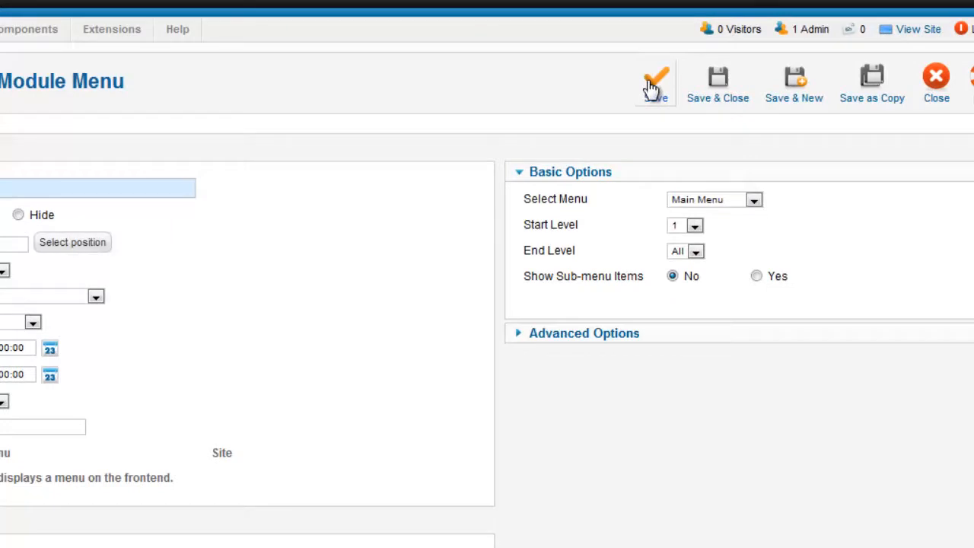
{"action": "left_click", "coordinate": [652, 89]}
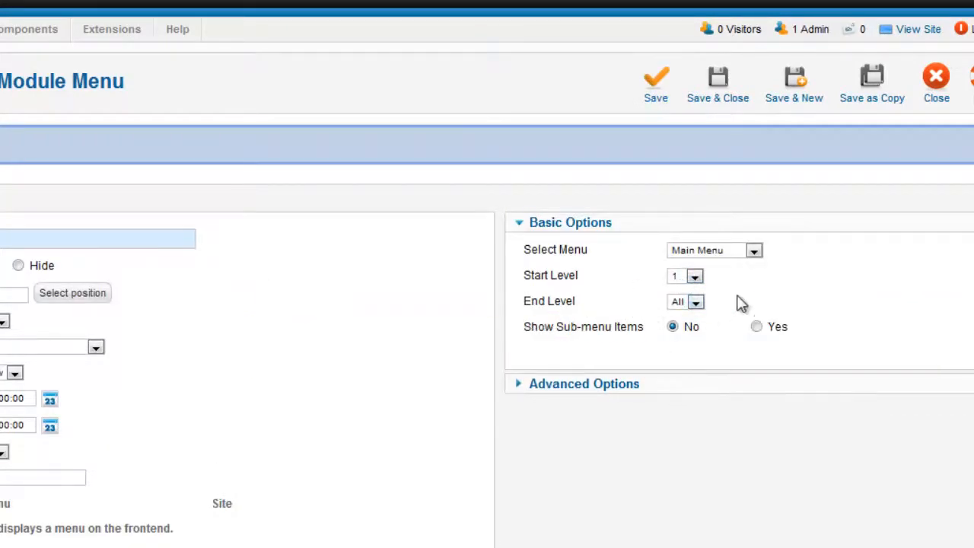
{"action": "left_click", "coordinate": [615, 384]}
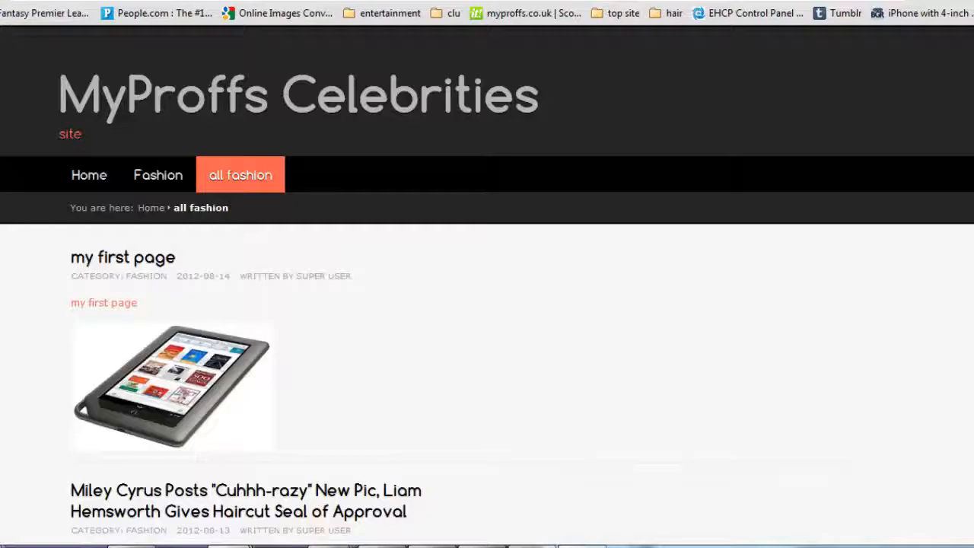
Return to the Main Menu module form, review its Menu Assignment, and Save & Close it.
{"action": "scroll", "coordinate": [118, 175], "scroll_direction": "down", "scroll_amount": 1}
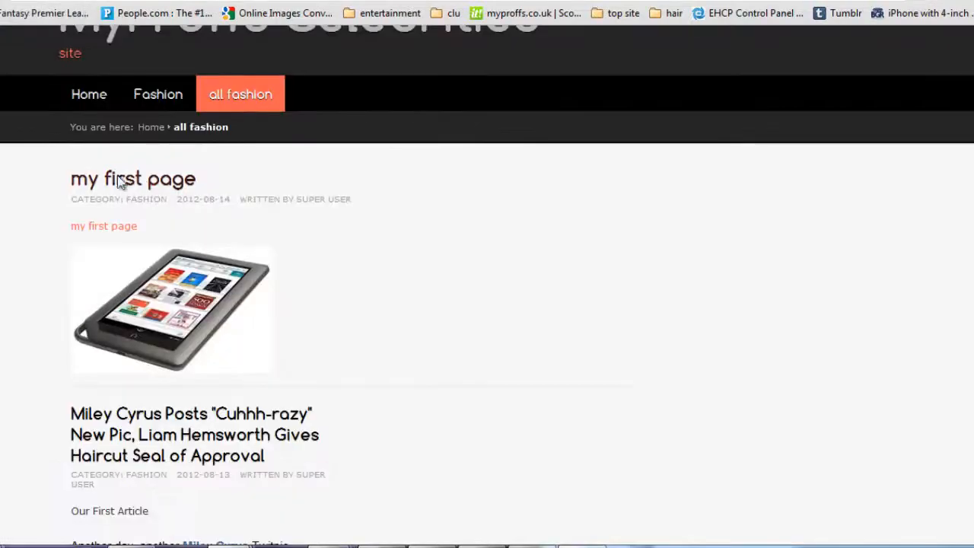
{"action": "left_click", "coordinate": [89, 94]}
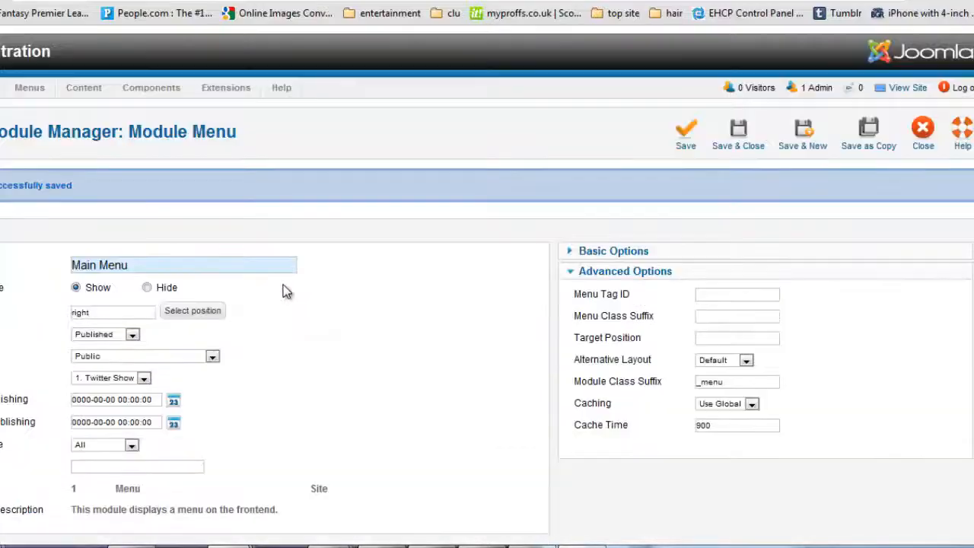
{"action": "scroll", "coordinate": [354, 293], "scroll_direction": "down", "scroll_amount": 5}
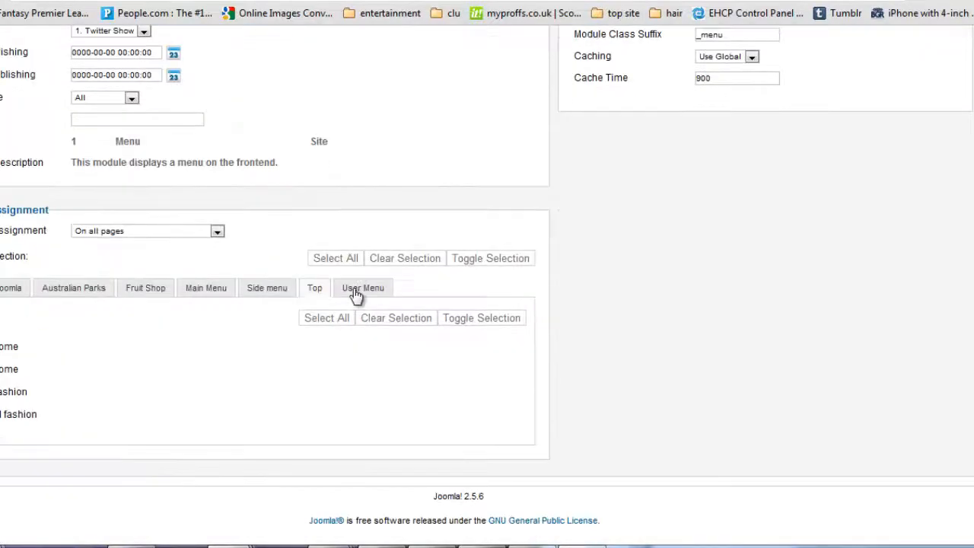
{"action": "scroll", "coordinate": [162, 255], "scroll_direction": "up", "scroll_amount": 3}
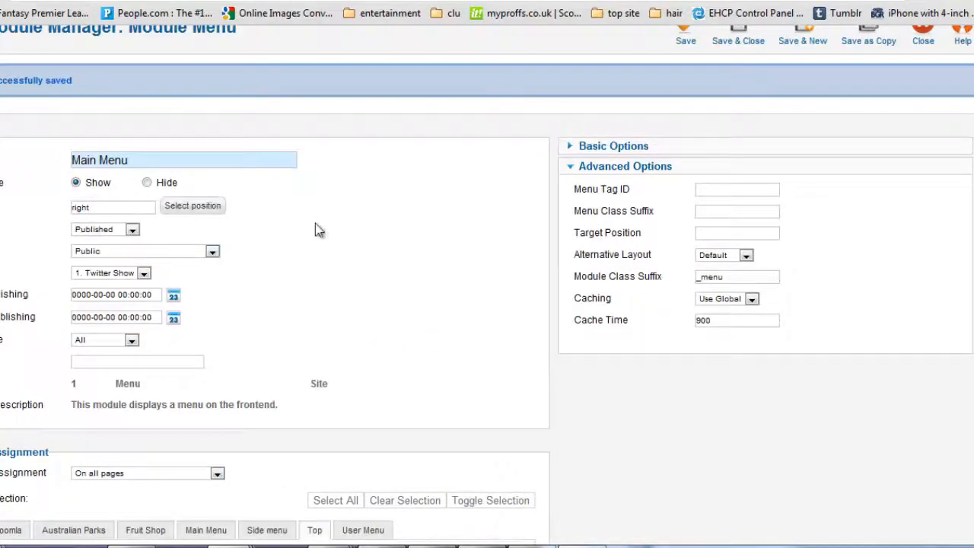
{"action": "scroll", "coordinate": [320, 228], "scroll_direction": "up", "scroll_amount": 2}
{"action": "left_click", "coordinate": [722, 136]}
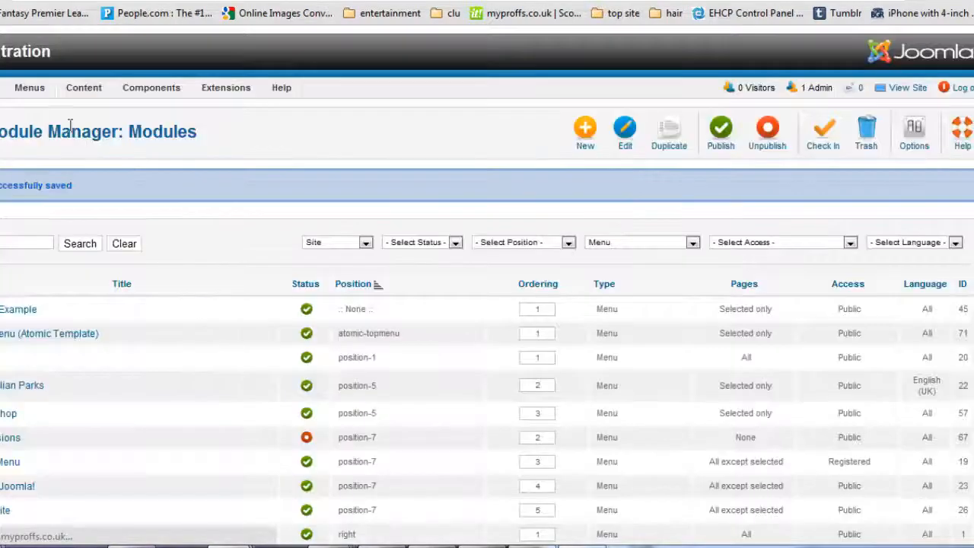
Start a new Main Menu item of type Category Blog.
{"action": "mouse_move", "coordinate": [30, 87]}
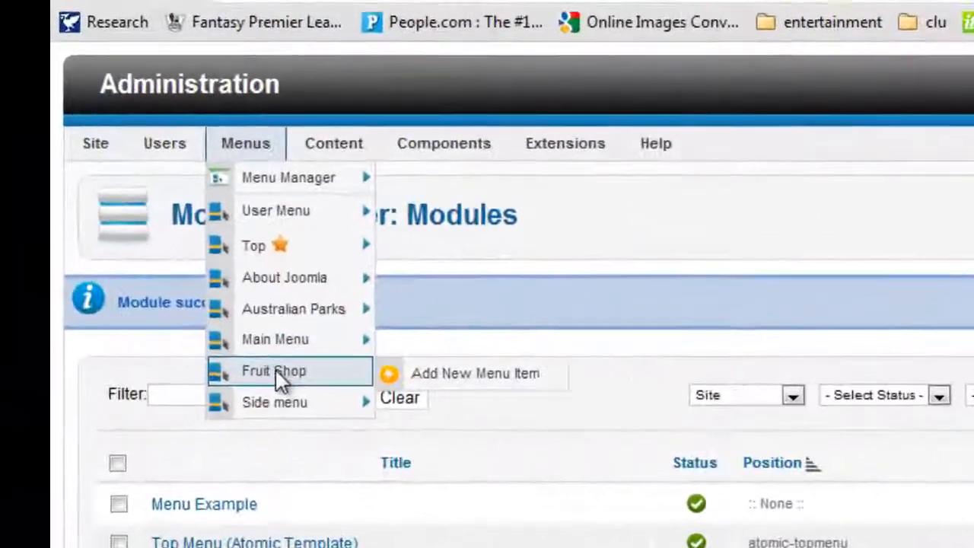
{"action": "mouse_move", "coordinate": [53, 212]}
{"action": "left_click", "coordinate": [319, 362]}
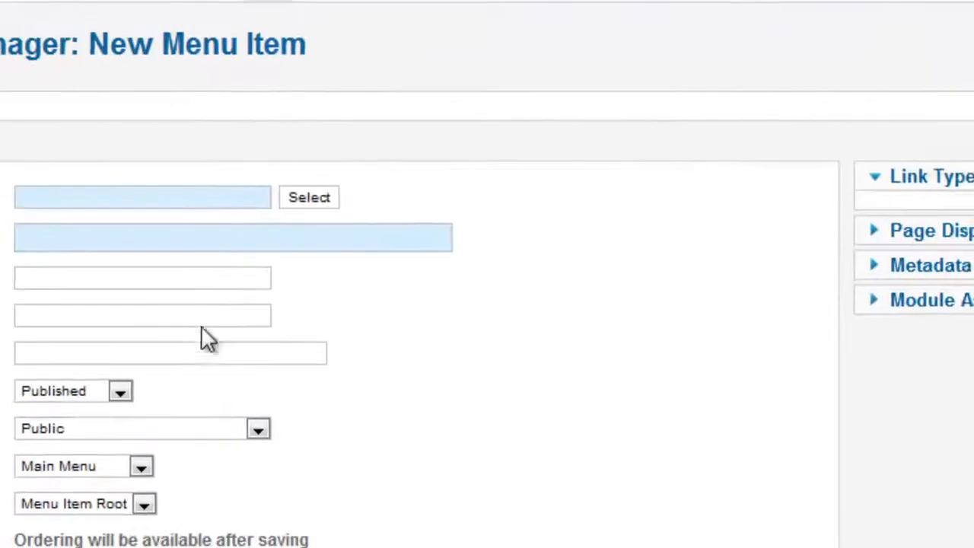
{"action": "left_click", "coordinate": [305, 199]}
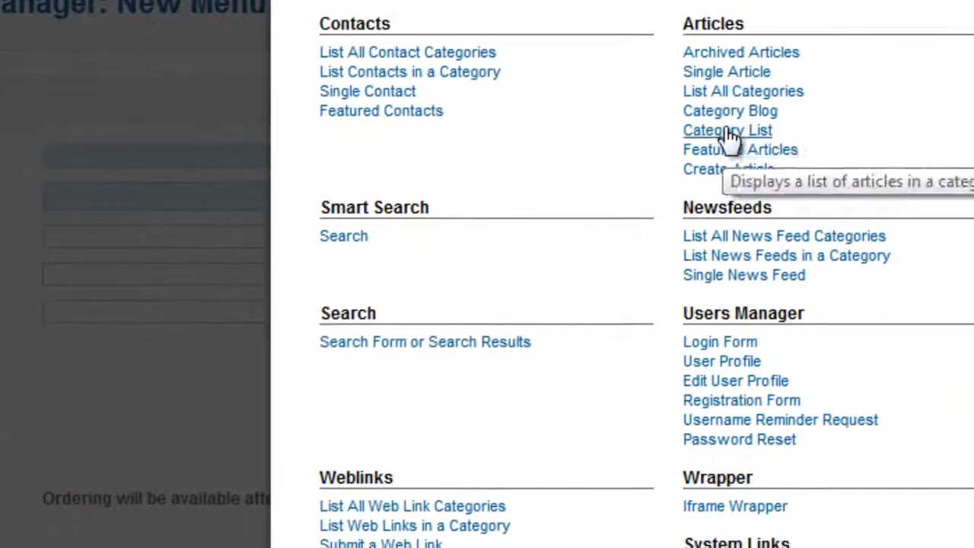
{"action": "left_click", "coordinate": [836, 112]}
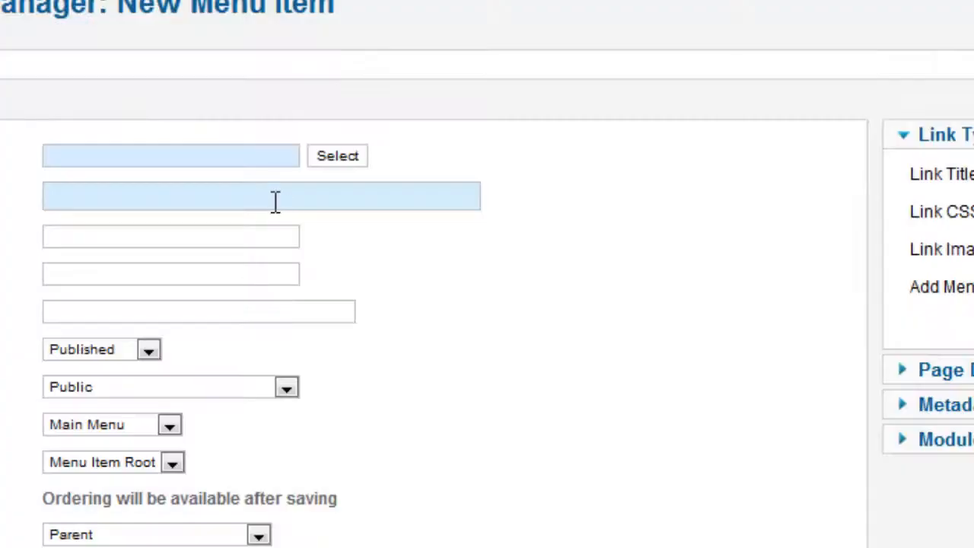
Title the item 'fashions' with the fashion category, and note the duplicate-alias error.
{"action": "type", "text": "fash"}
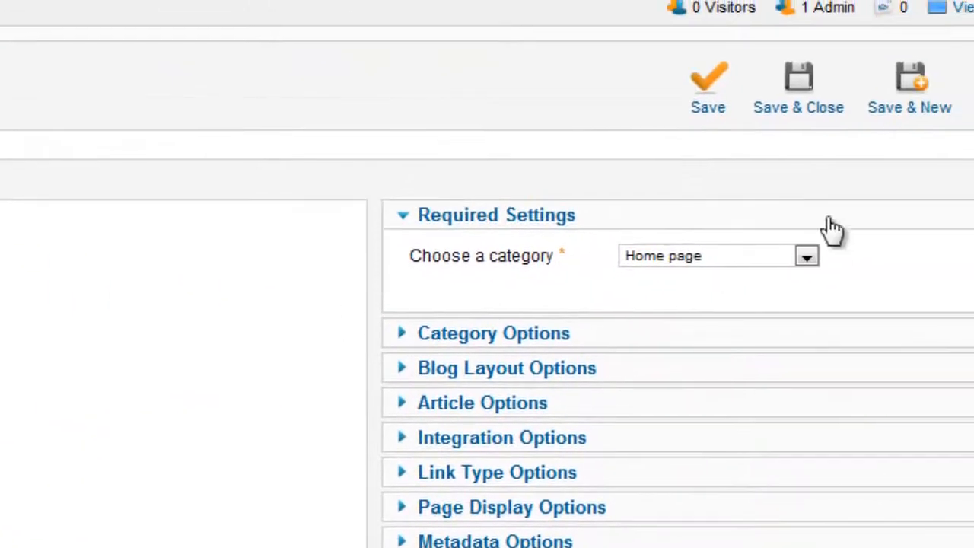
{"action": "left_click", "coordinate": [806, 255]}
{"action": "left_click_drag", "start_coordinate": [805, 345], "coordinate": [803, 525]}
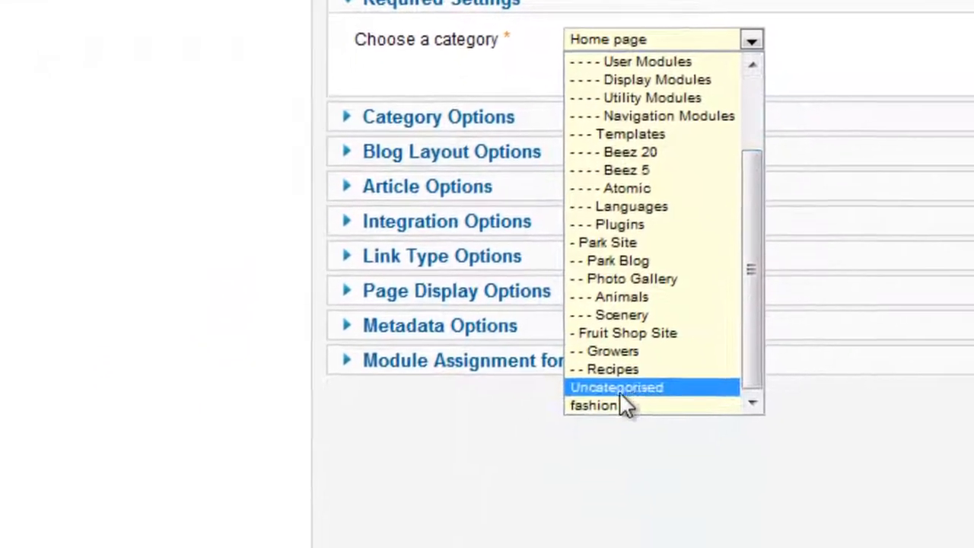
{"action": "left_click", "coordinate": [618, 405]}
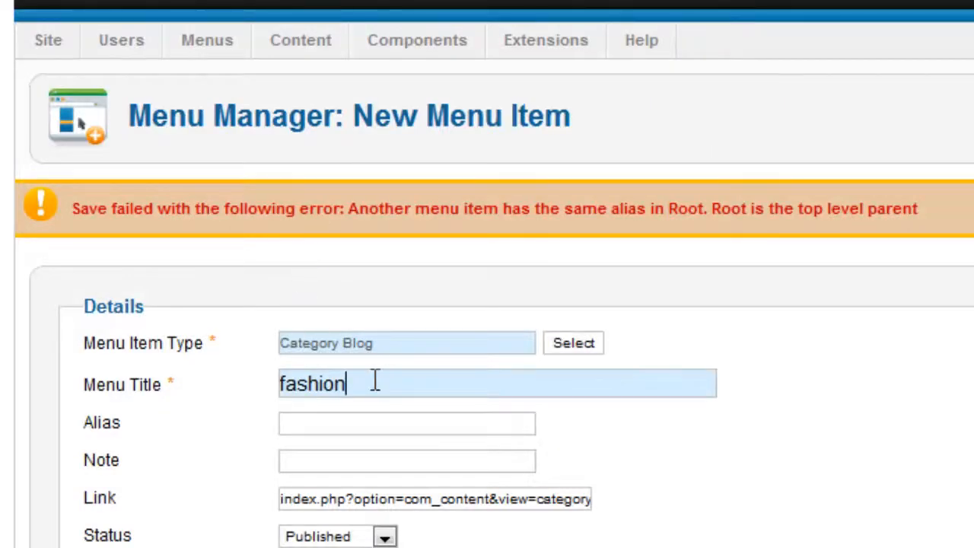
{"action": "type", "text": "s"}
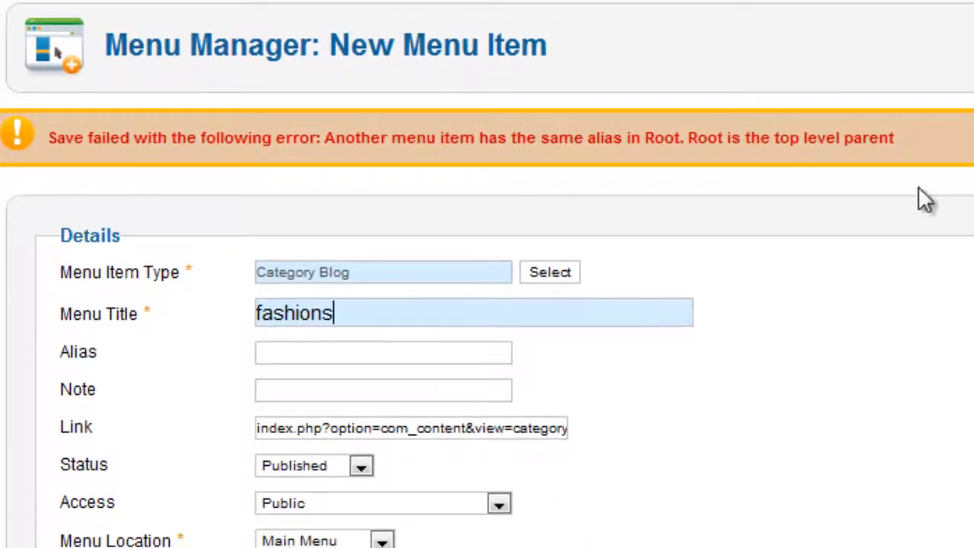
{"action": "left_click_drag", "start_coordinate": [937, 141], "coordinate": [51, 150]}
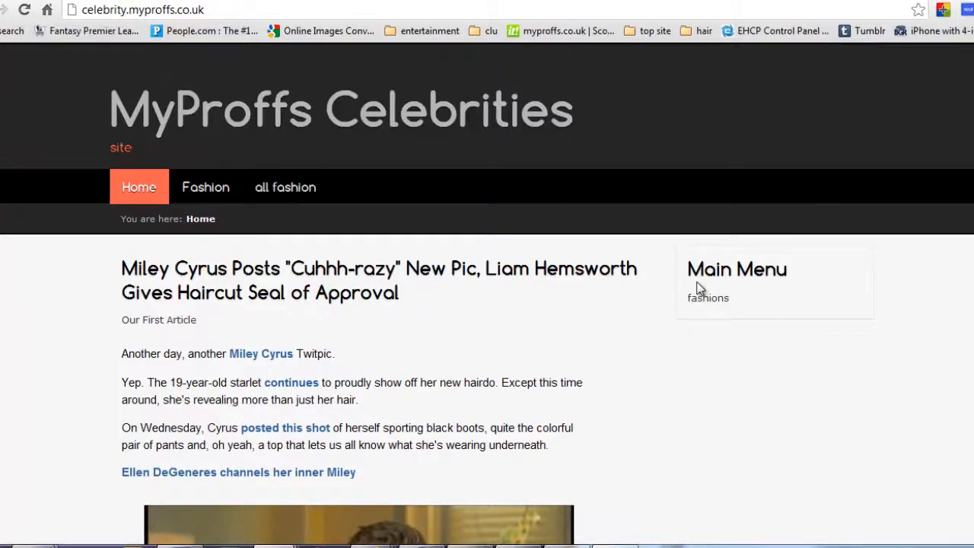
Scroll the live home page, then return to the fashions menu item's admin edit form.
{"action": "scroll", "coordinate": [510, 318], "scroll_direction": "down", "scroll_amount": 7}
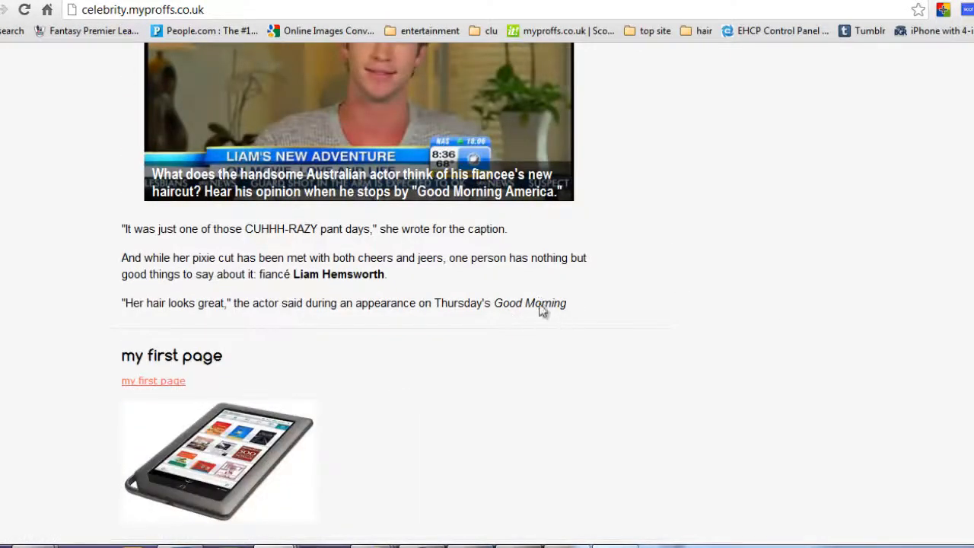
{"action": "scroll", "coordinate": [540, 309], "scroll_direction": "up", "scroll_amount": 7}
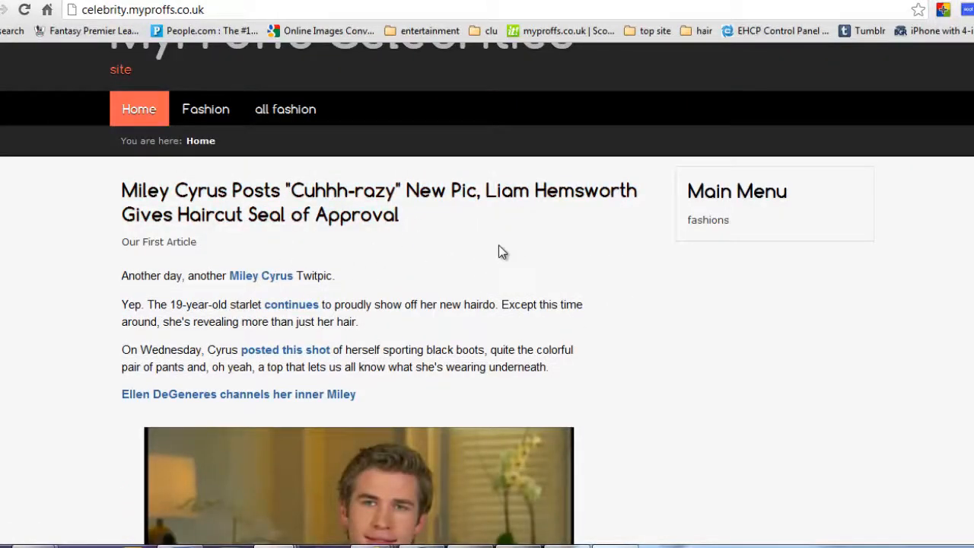
{"action": "left_click", "coordinate": [207, 2]}
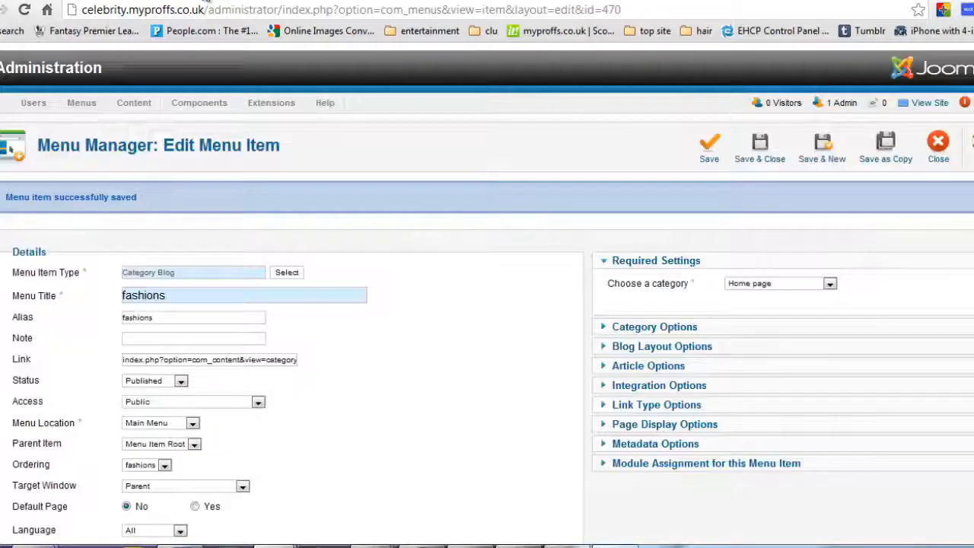